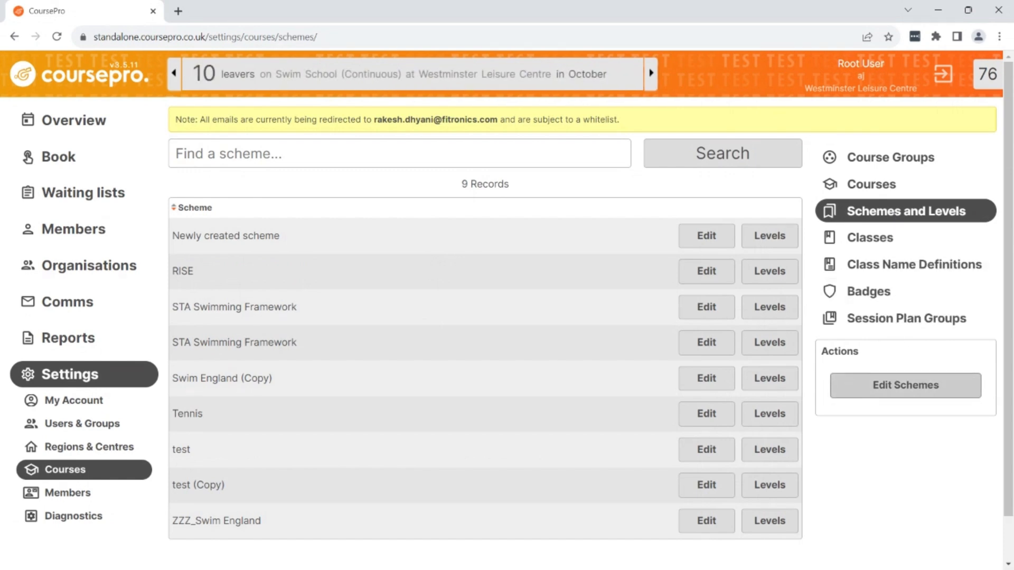
Open the scheme portal for editing schemes and review its National Framework Schemes list.
left_click(852, 385)
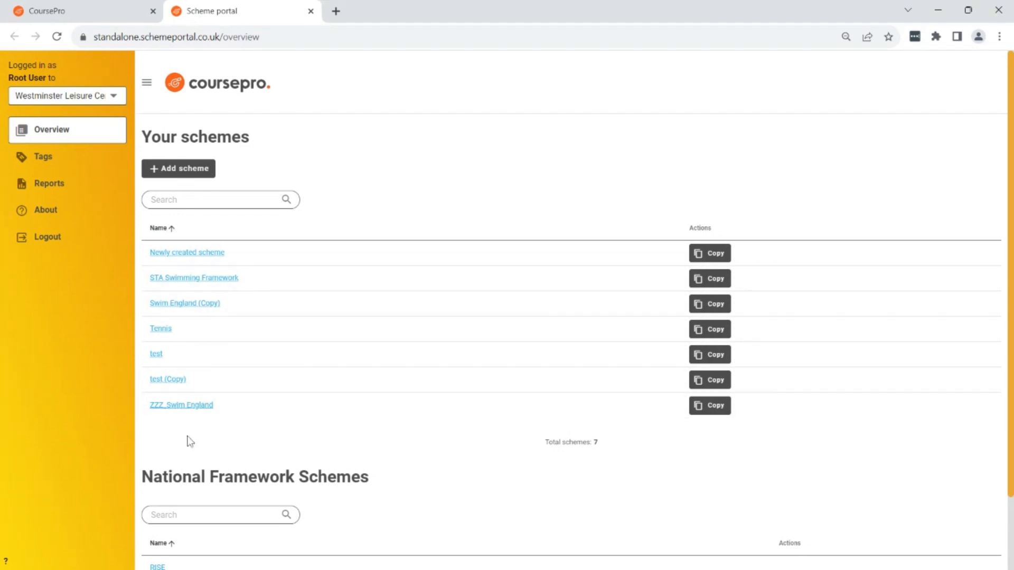
scroll(188, 442, "down", 2)
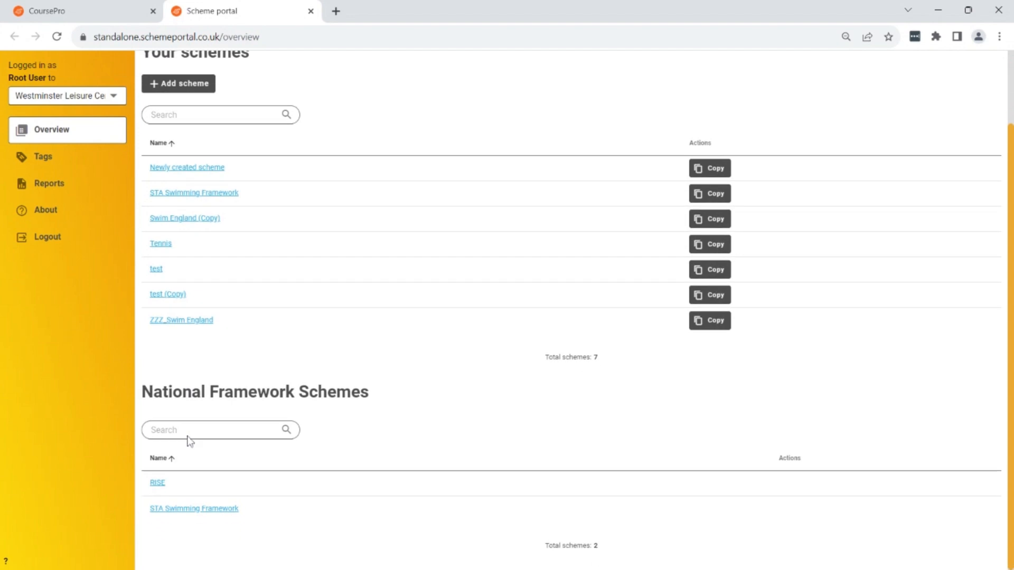
left_click_drag(142, 391, 387, 394)
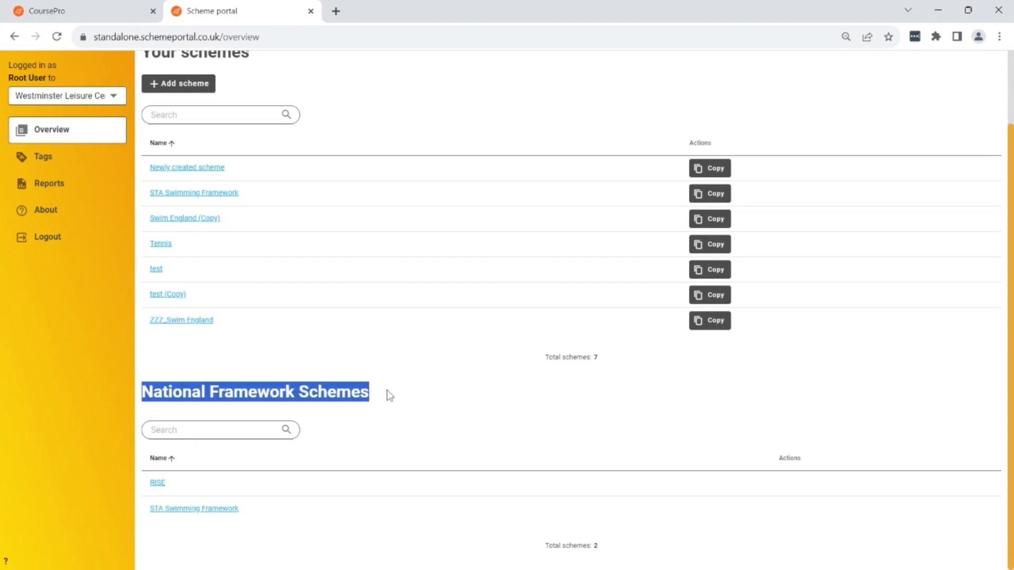
left_click(424, 406)
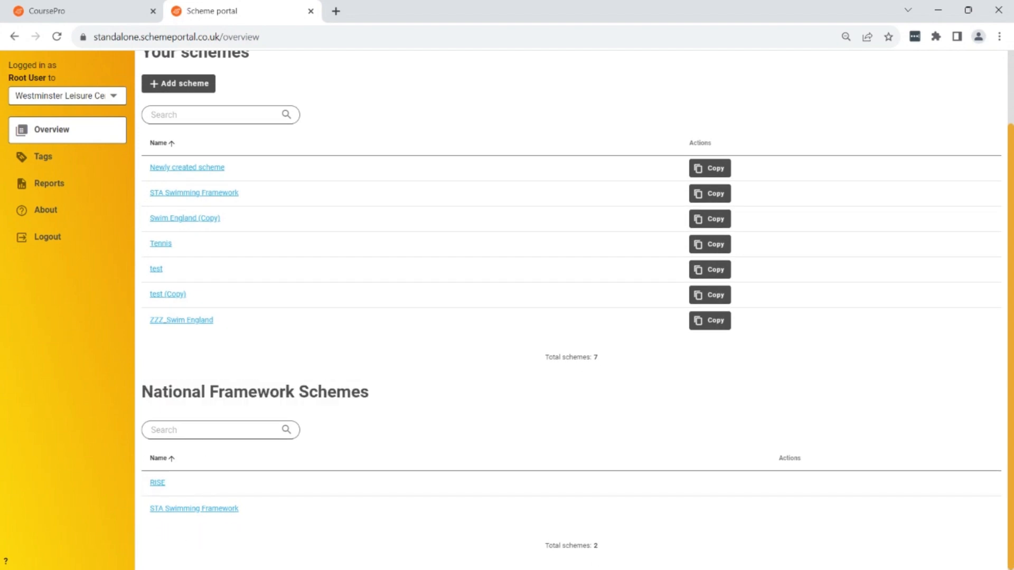
scroll(383, 402, "up", 2)
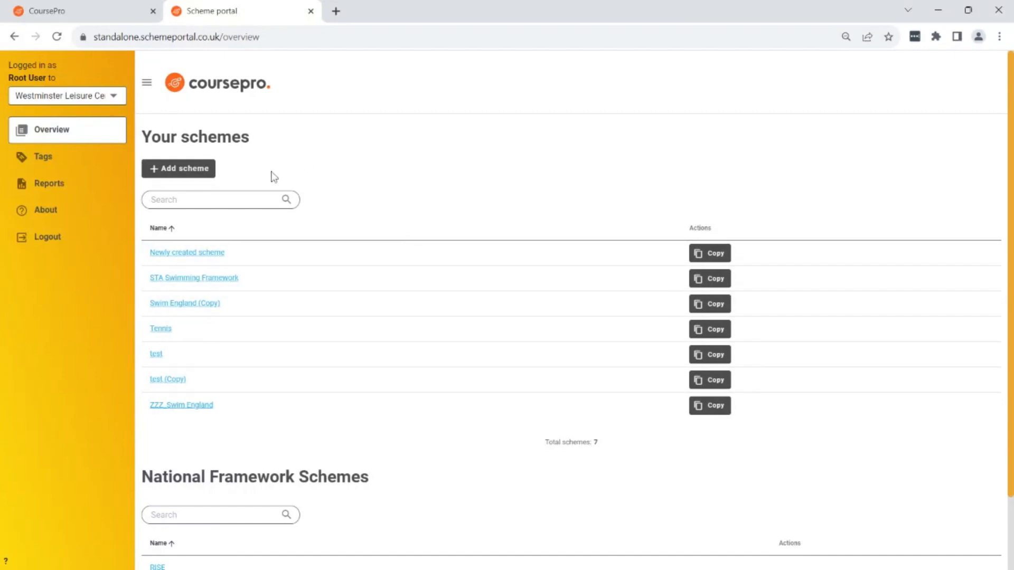
Add a new scheme named "Amelia's Swim School" and save it.
left_click(188, 169)
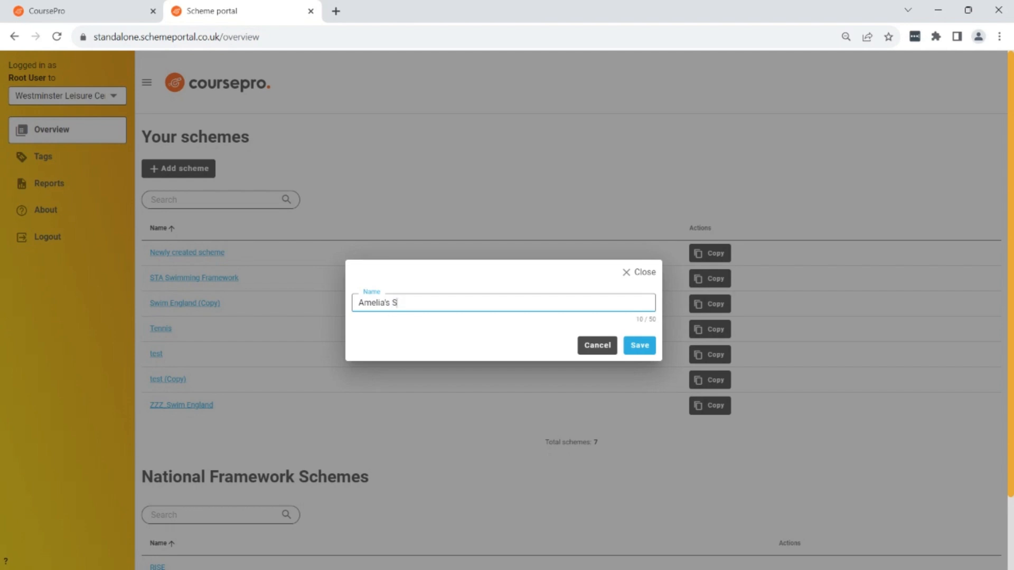
type("Amelia's Swim School")
left_click(639, 346)
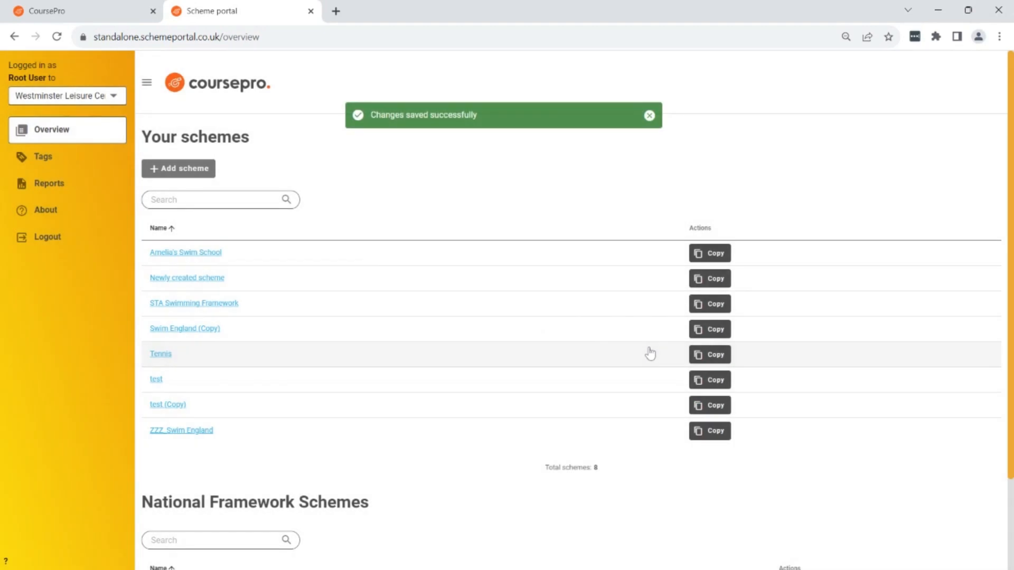
Open the grades of the Amelia's Swim School scheme and add the "Standard grades - 4" grade set.
left_click(179, 254)
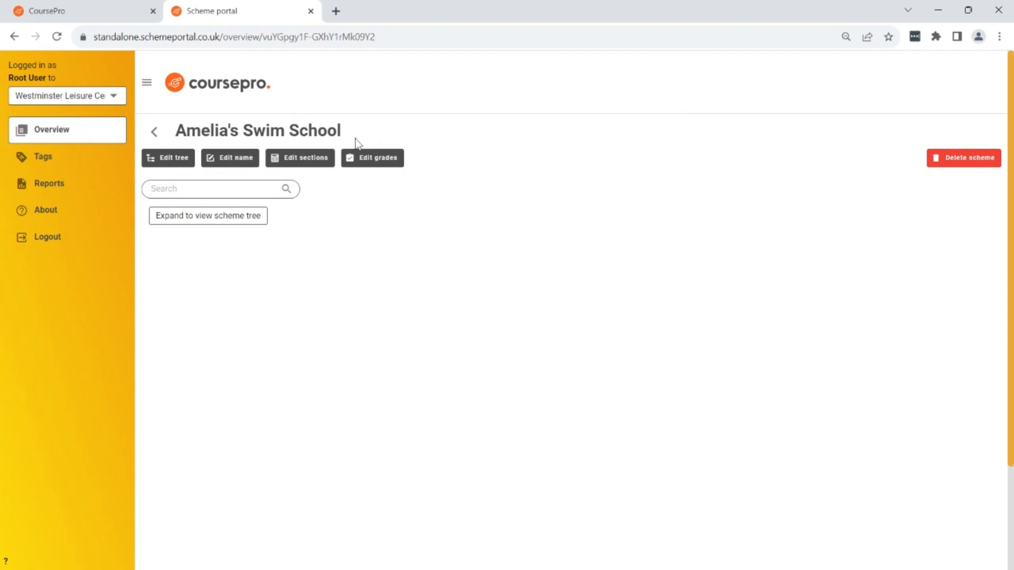
left_click(372, 158)
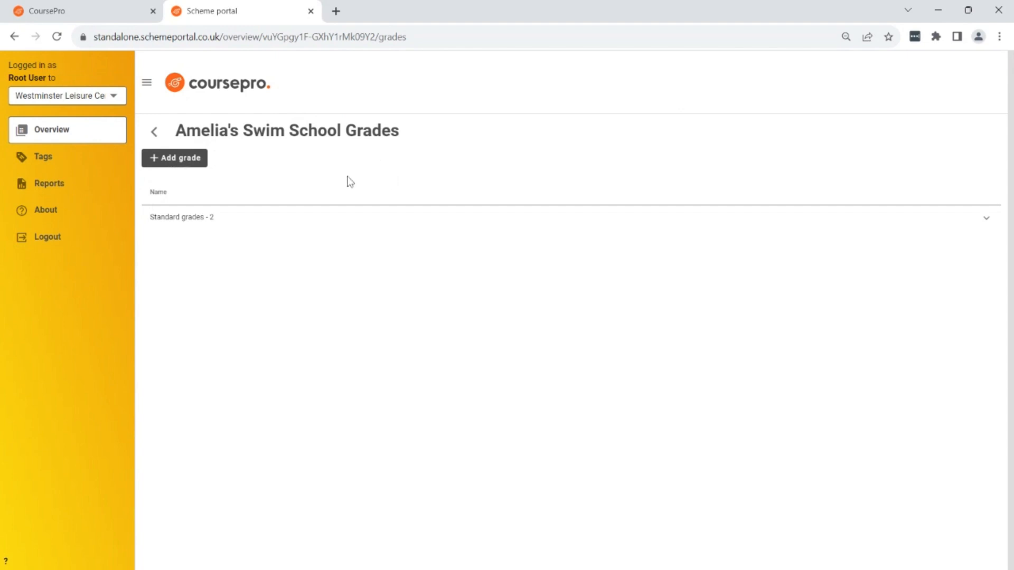
left_click(181, 167)
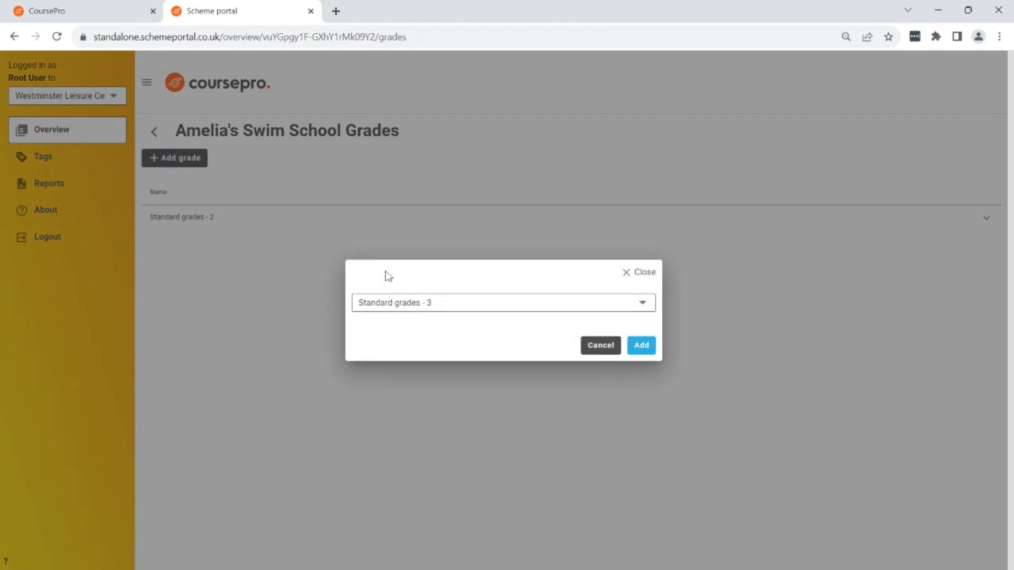
left_click(643, 305)
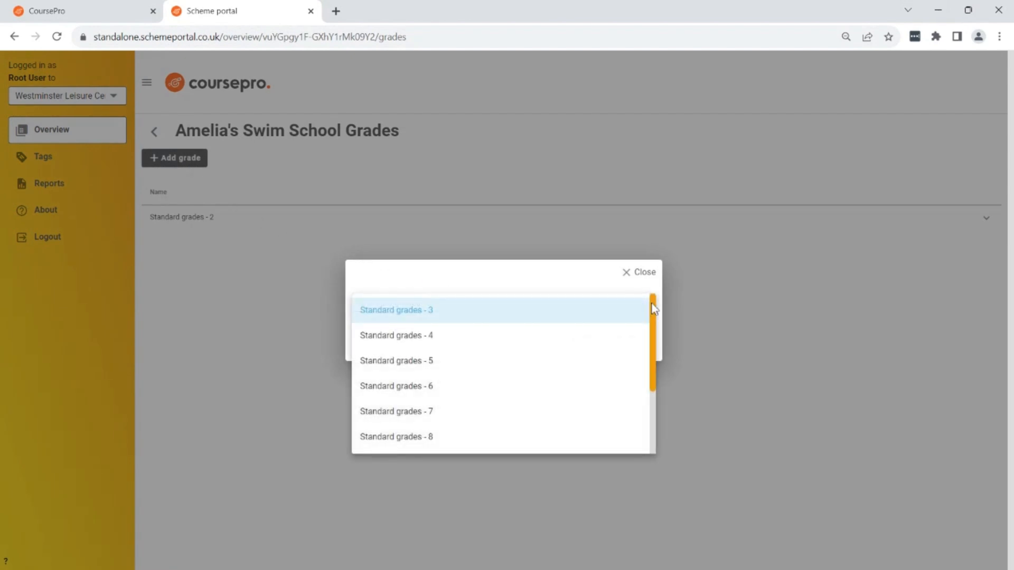
mouse_move(654, 309)
left_mouse_down()
mouse_move(645, 430)
mouse_move(658, 305)
left_mouse_up()
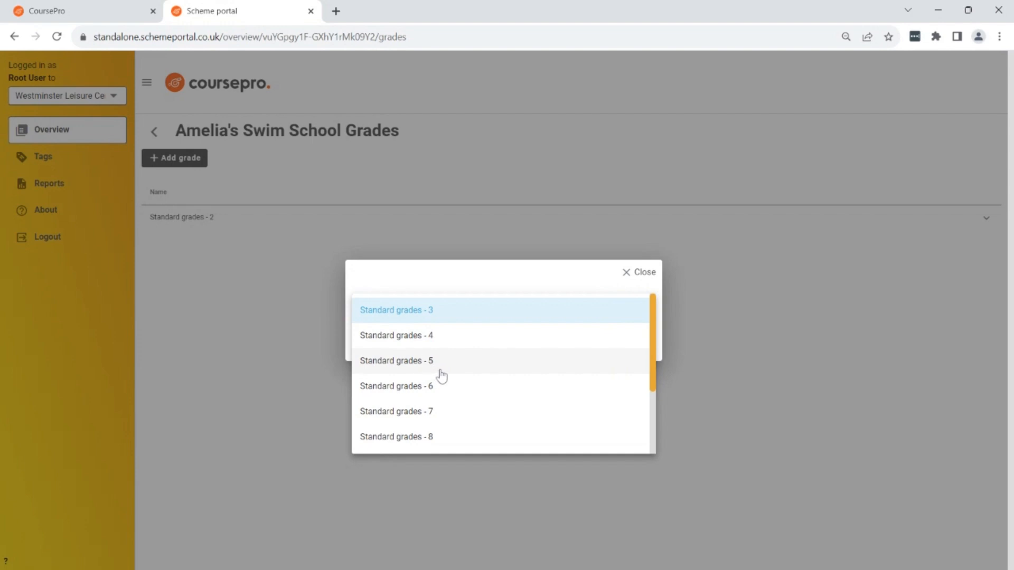
left_click(448, 338)
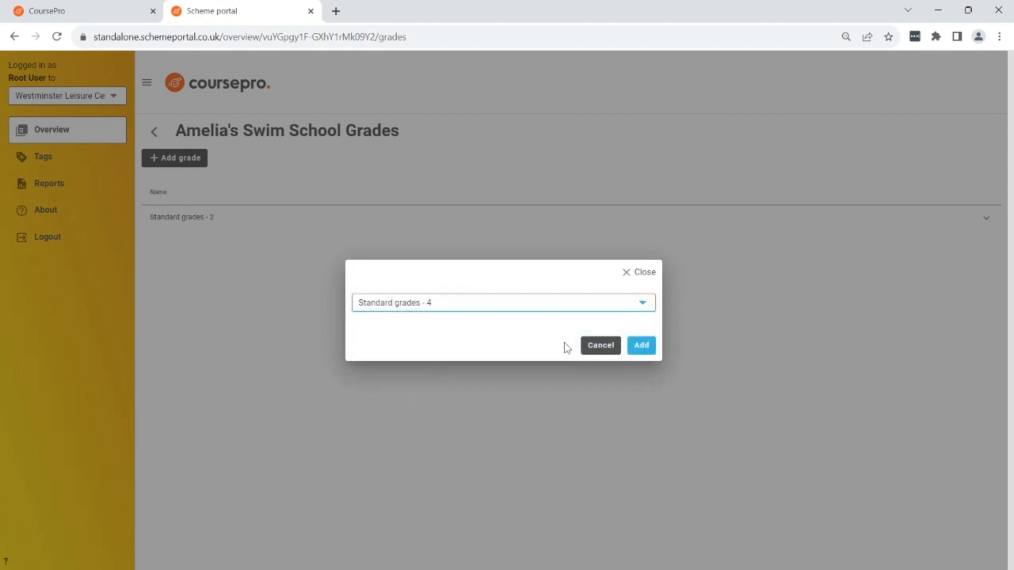
left_click(639, 349)
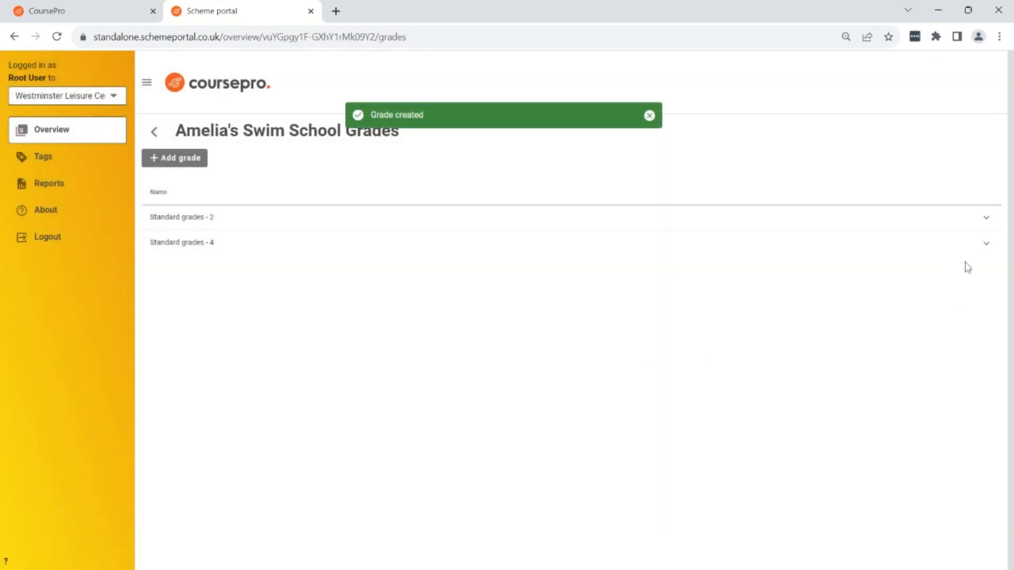
Expand the Standard grades - 4 set and change the label of grade 1 to "Needs Practice".
left_click(986, 244)
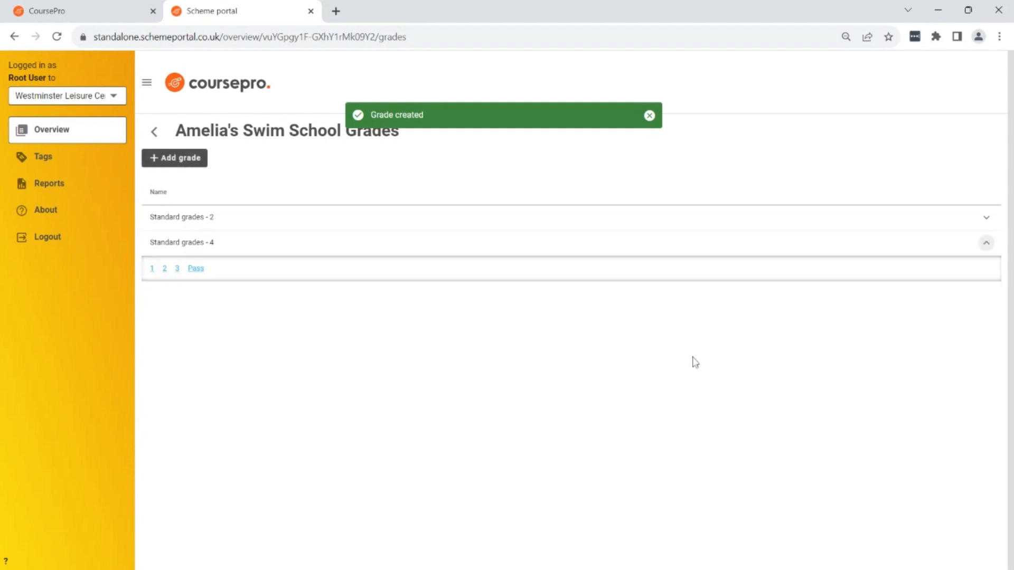
left_click(151, 271)
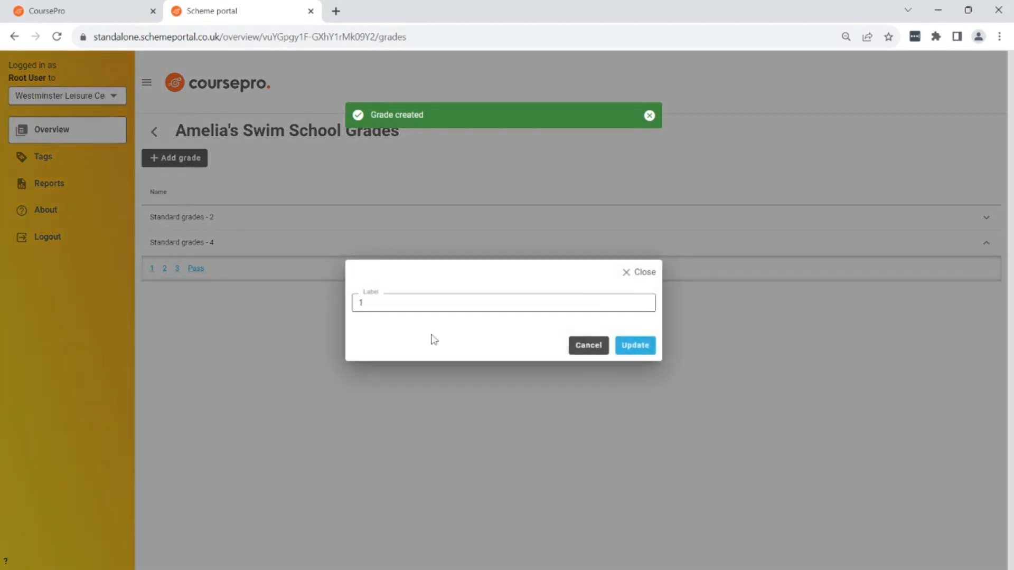
type("Ne")
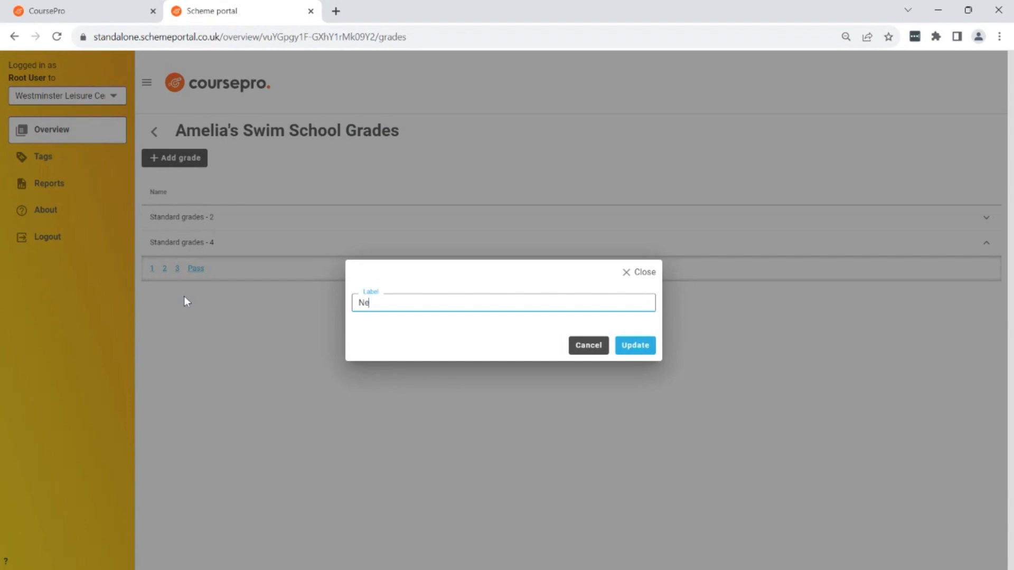
type("eds Practice")
left_click(635, 345)
In Standard grades - 4, relabel grade 2 as "Fair" and grade 3 as "Good".
left_click(210, 269)
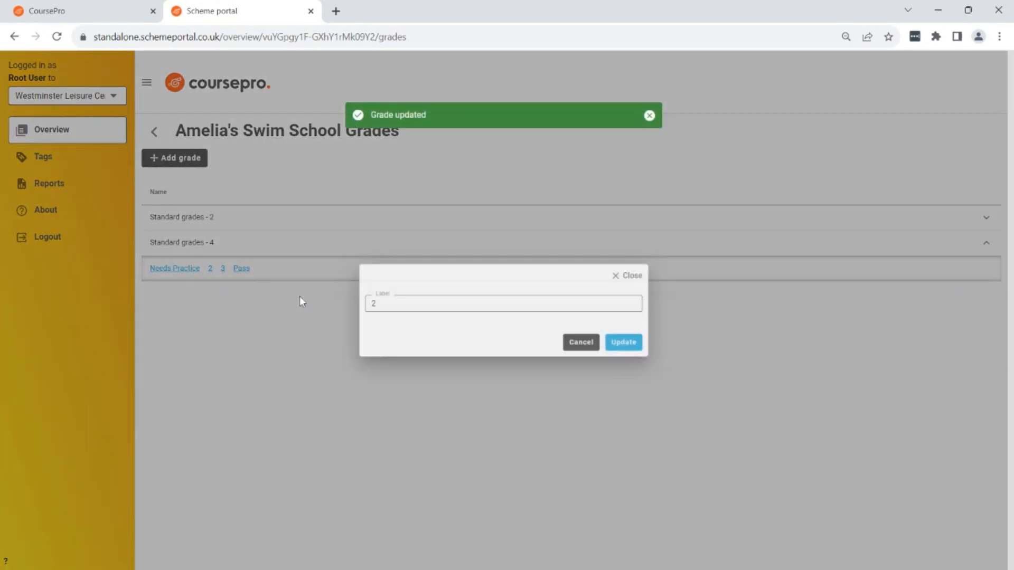
type("F")
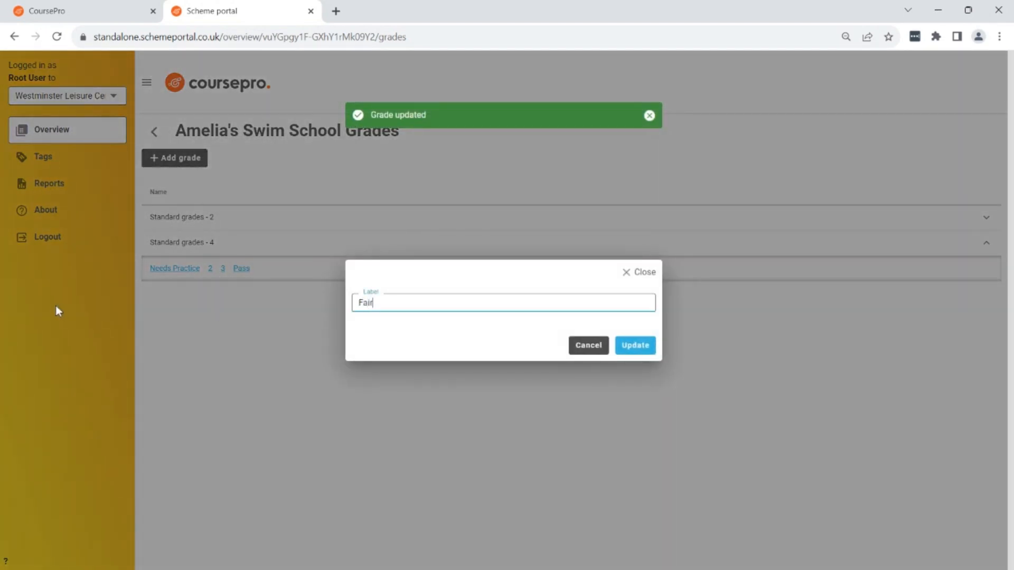
type("air")
left_click(647, 348)
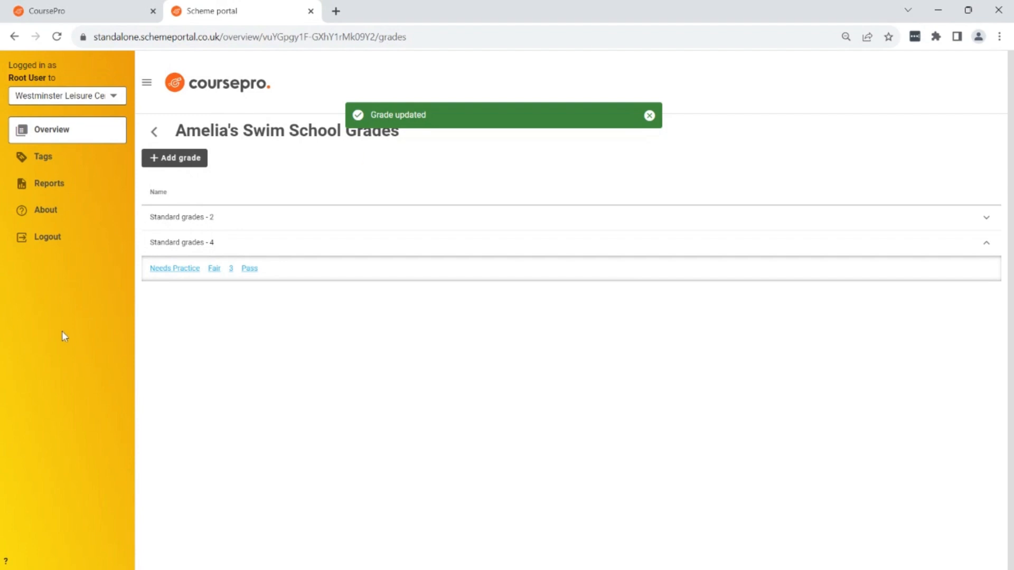
left_click(232, 268)
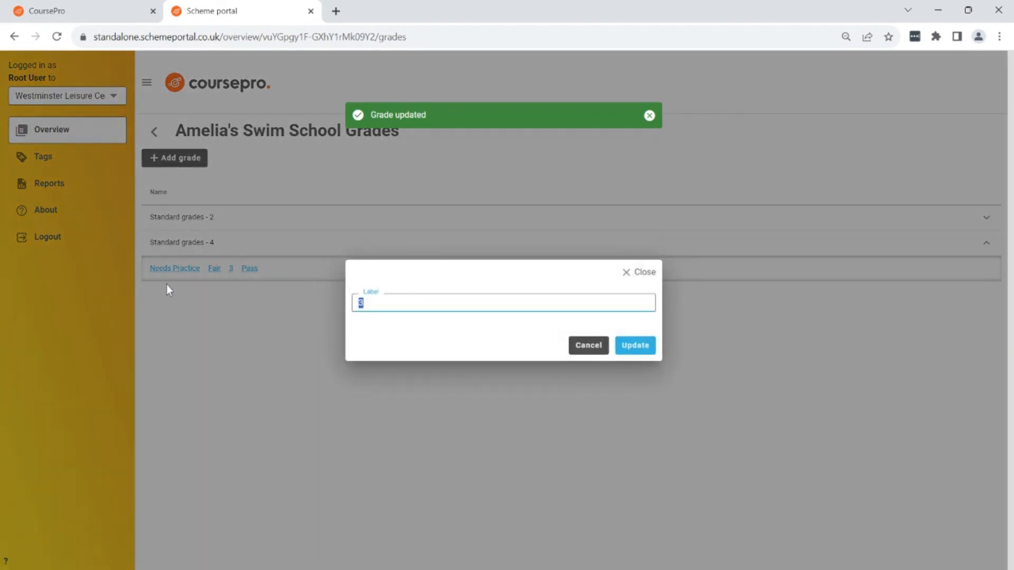
type("Good")
left_click(634, 347)
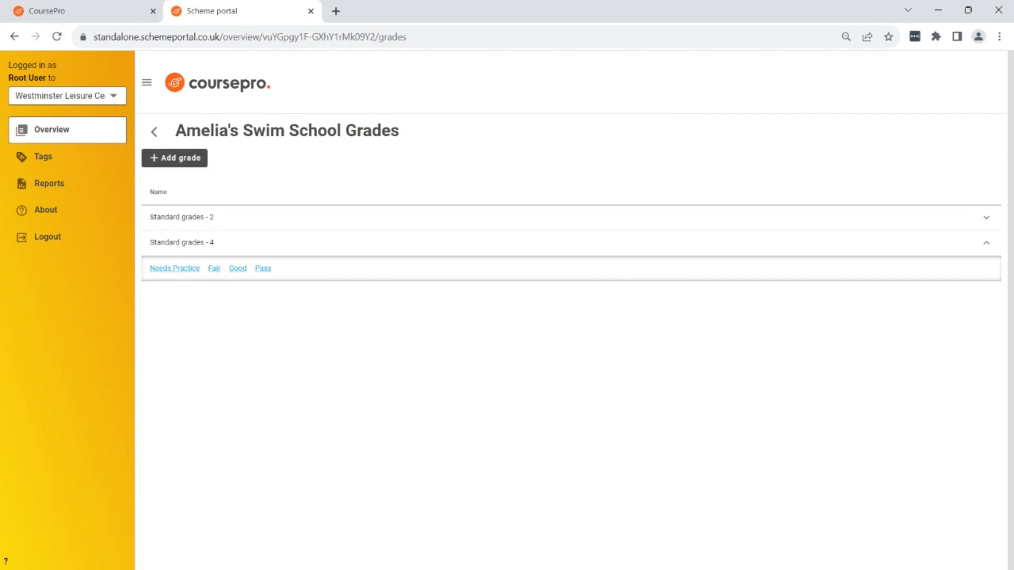
left_click_drag(176, 130, 414, 134)
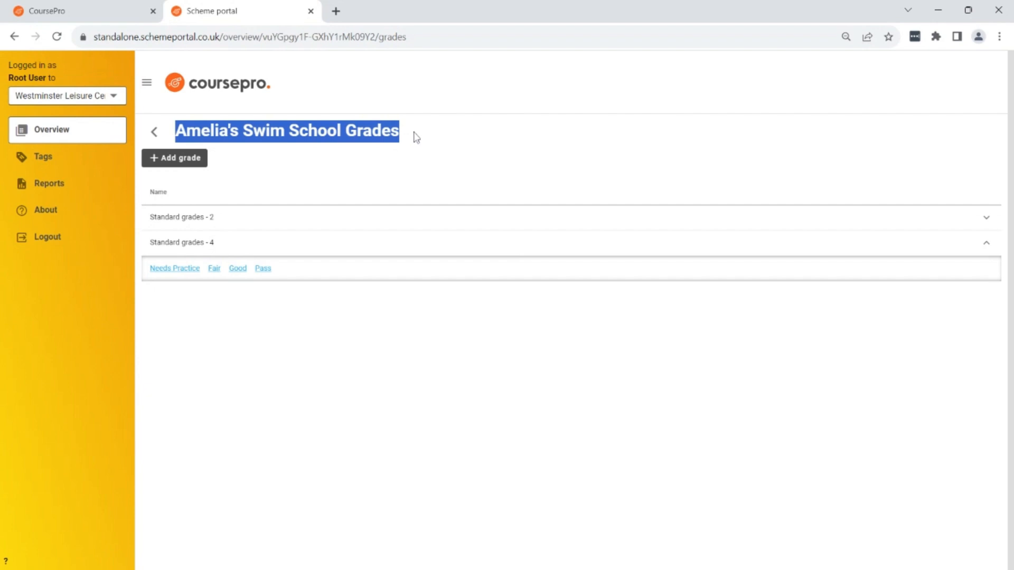
left_click(416, 137)
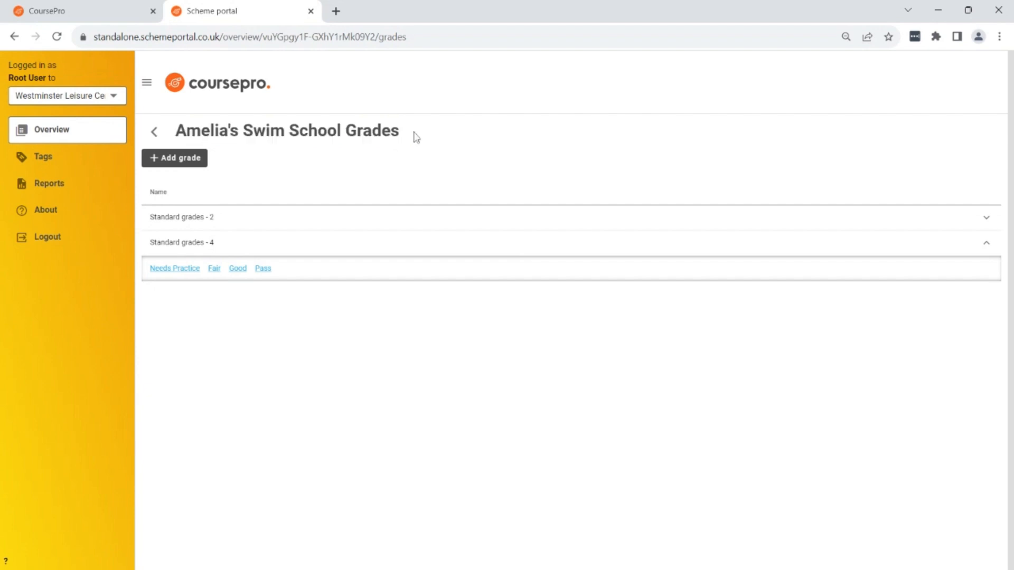
Return to the scheme, start editing its tree and add a level named "Level 1".
left_click(154, 132)
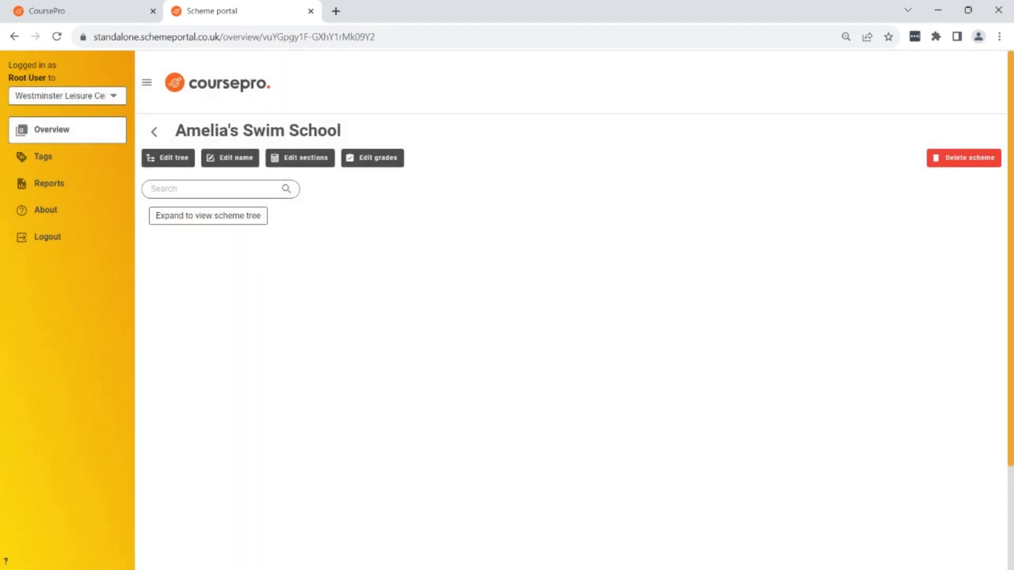
left_click(166, 160)
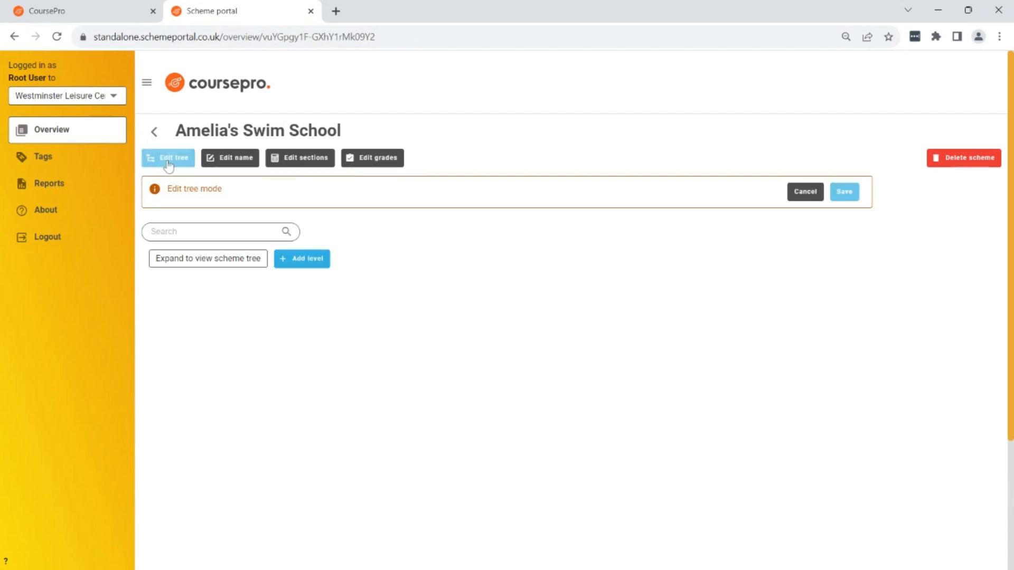
left_click(307, 261)
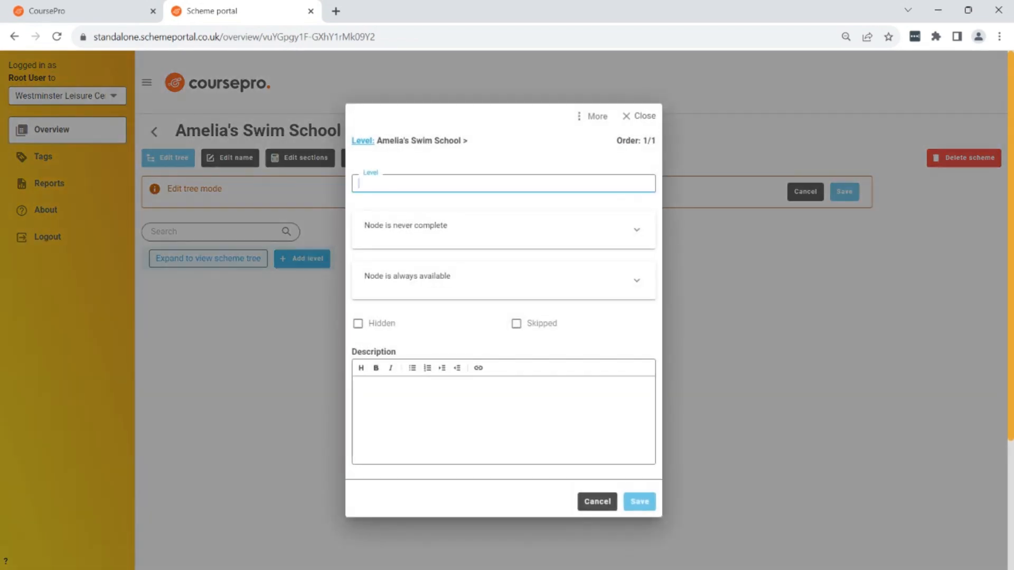
type("Level 1")
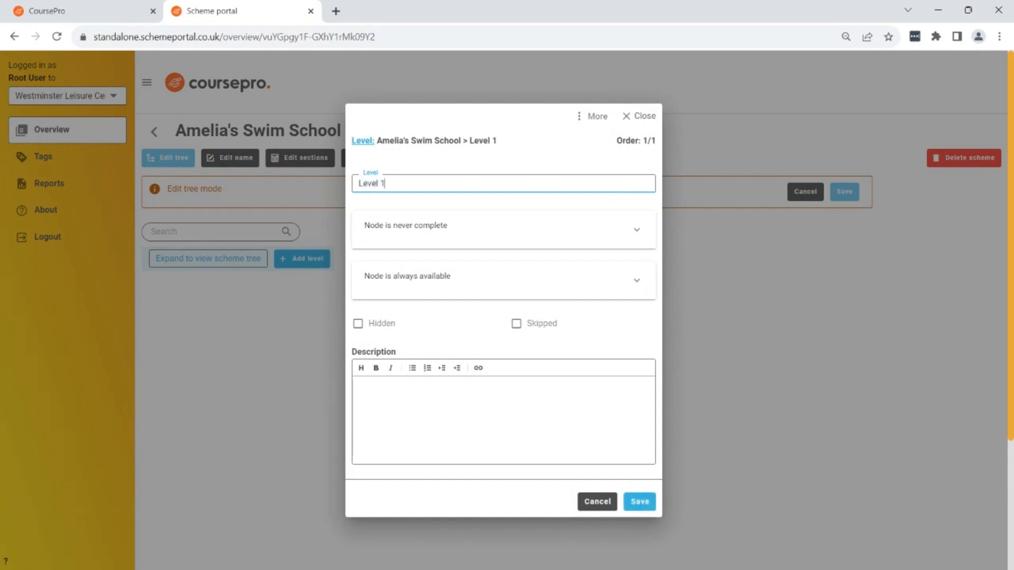
left_click_drag(352, 352, 421, 355)
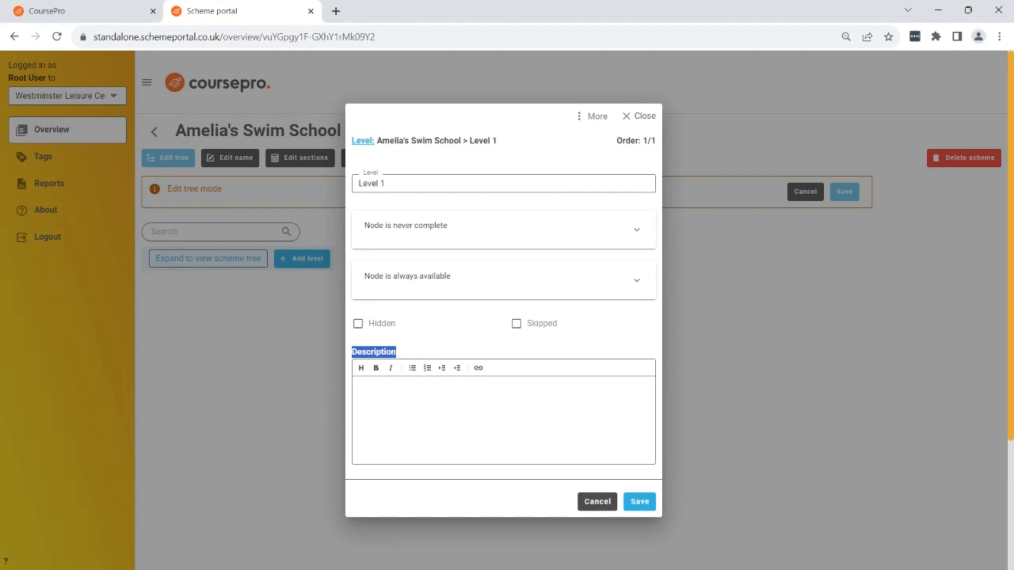
left_click(421, 357)
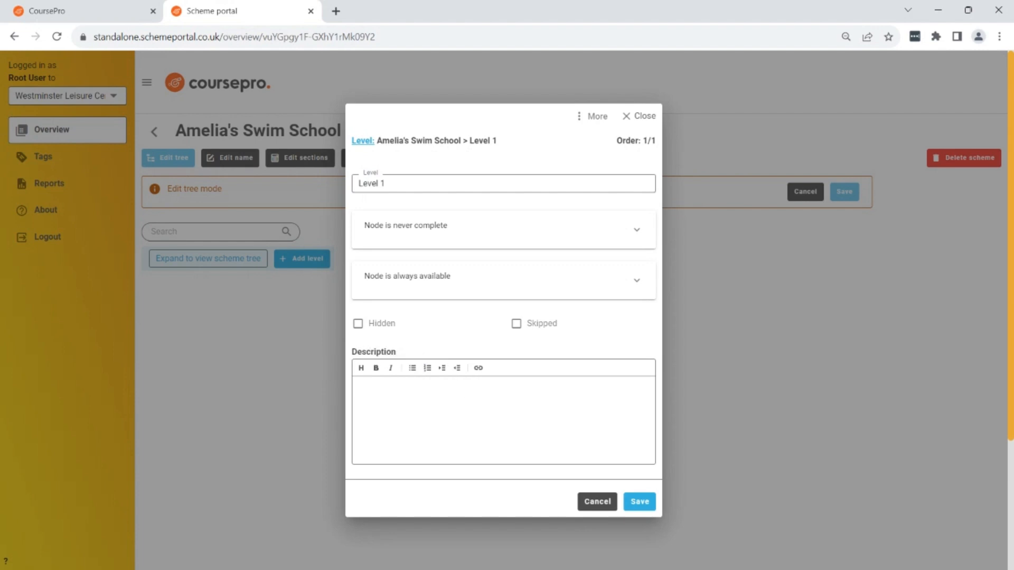
Describe Level 1 as "Beginner Level for children 3 years and above", then save the level and the scheme tree.
type("nner Level for children 3 ye")
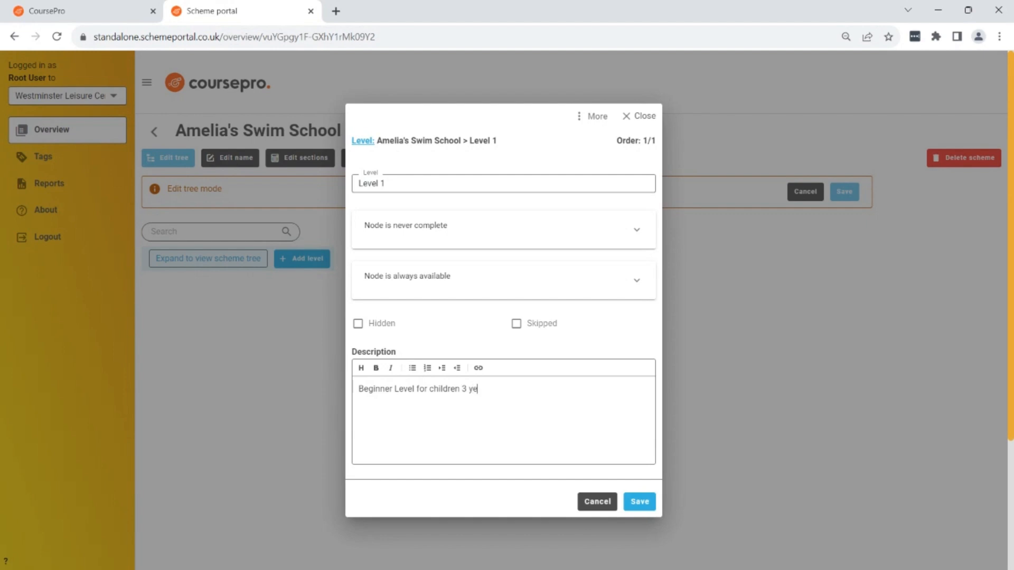
type("ars and above")
left_click(641, 502)
left_click(842, 191)
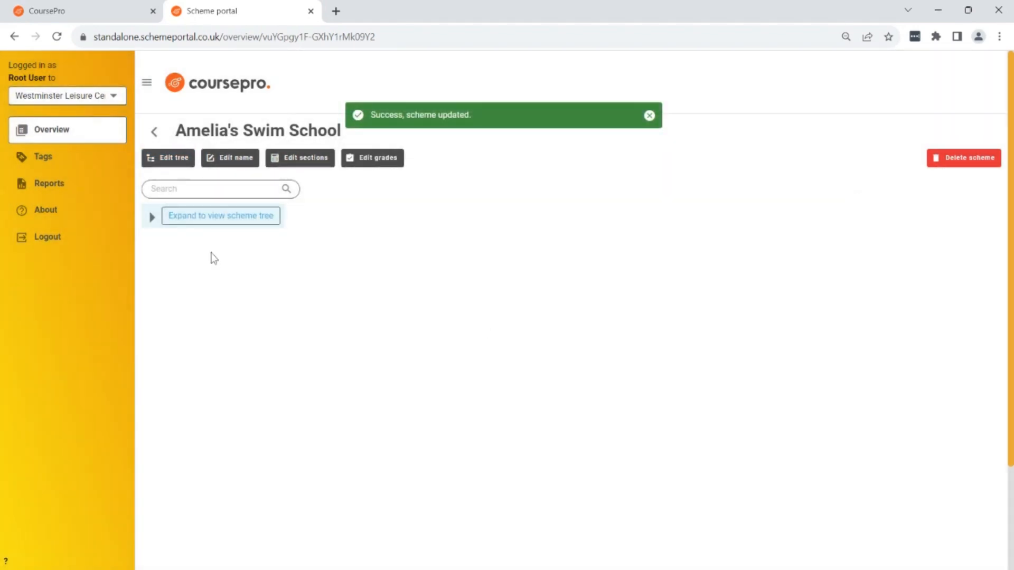
Expand the scheme tree, put it into edit mode and add a top-level level named "Level 2".
left_click(152, 218)
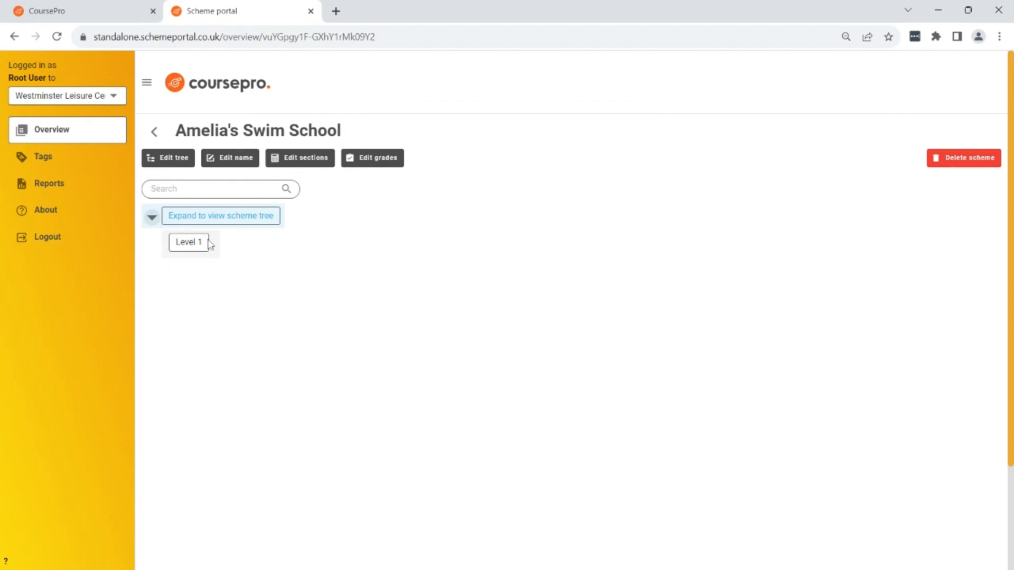
left_click(174, 166)
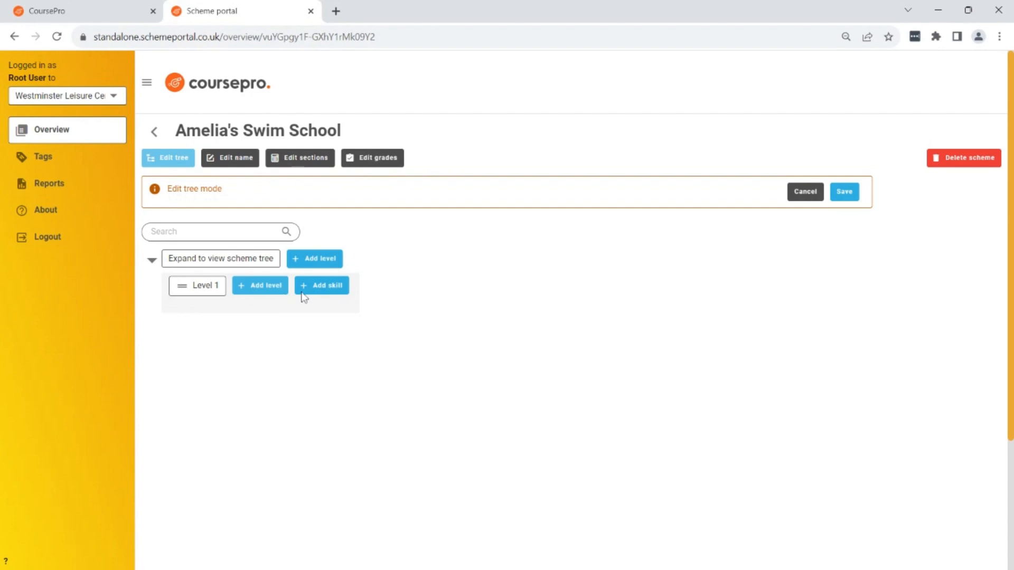
left_click(317, 260)
left_click(404, 185)
type("Level 2")
left_click(641, 501)
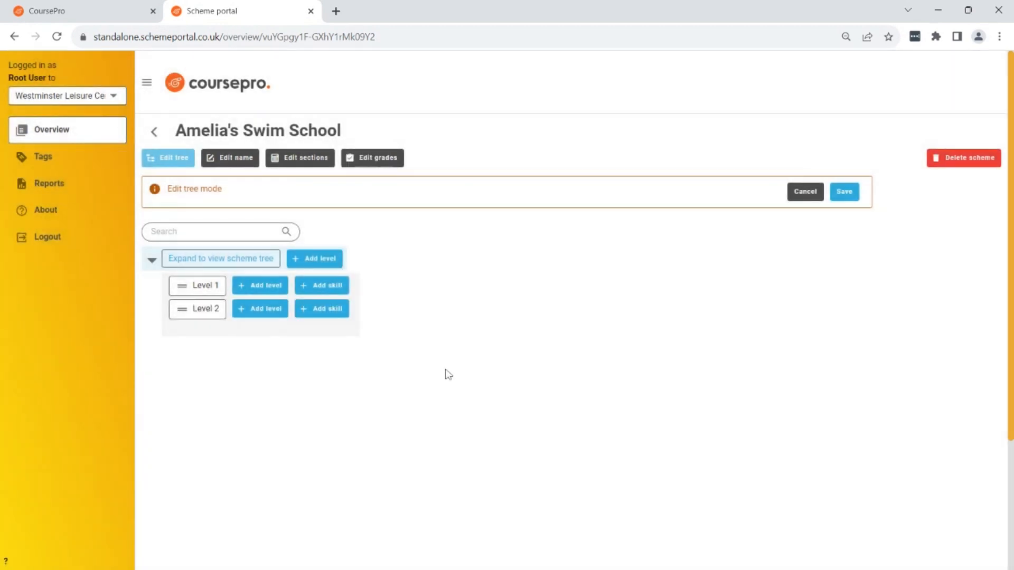
Add two more top-level levels named "Level 3" and "Level 4", then save the scheme tree.
left_click(319, 258)
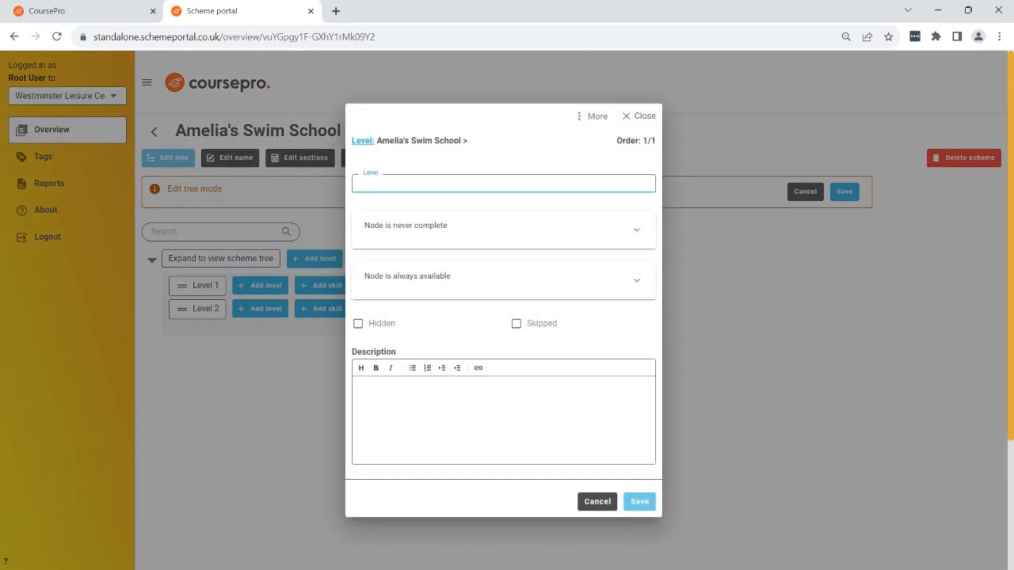
type("Level 3")
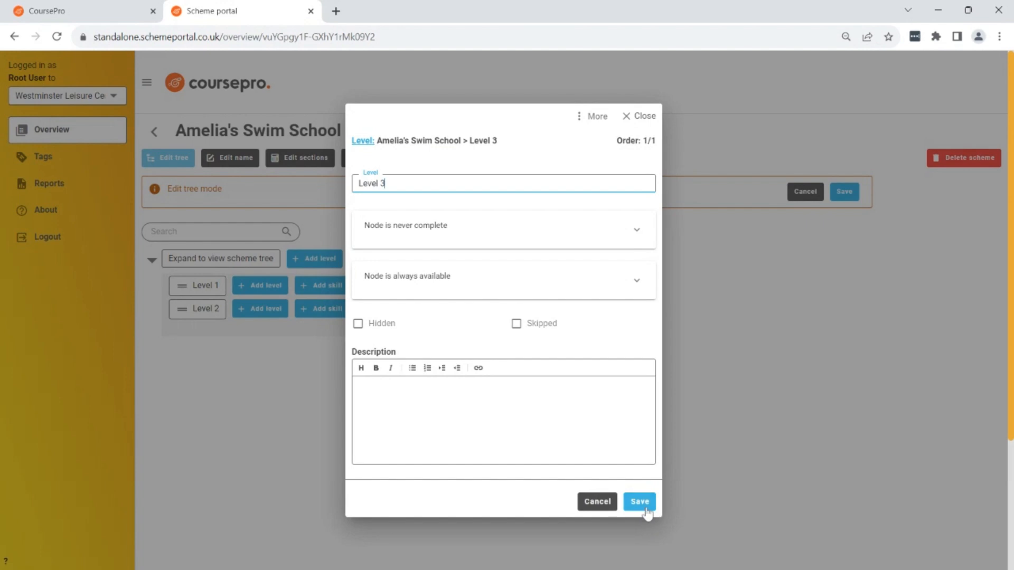
left_click(640, 502)
left_click(325, 259)
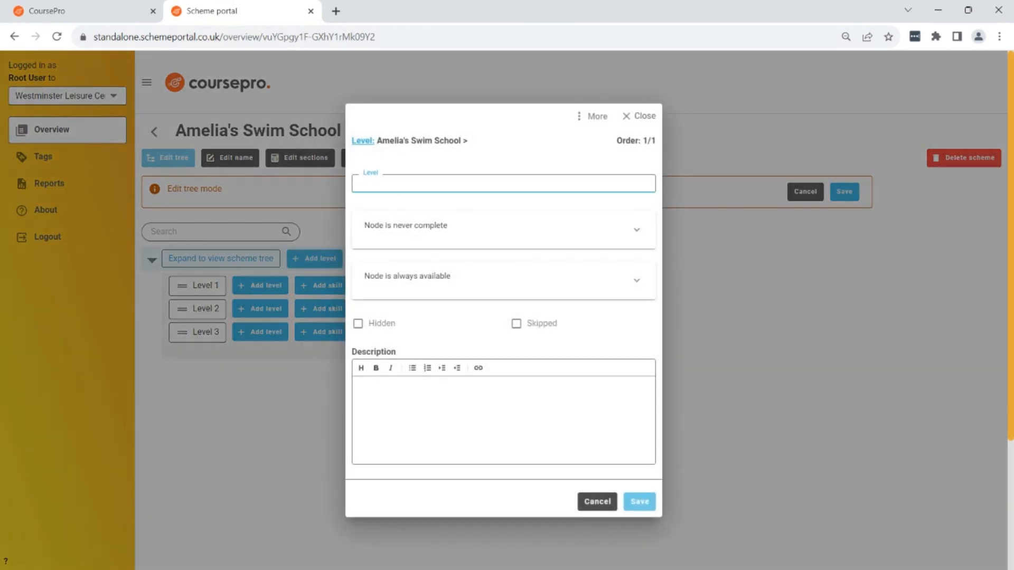
type("Level 4")
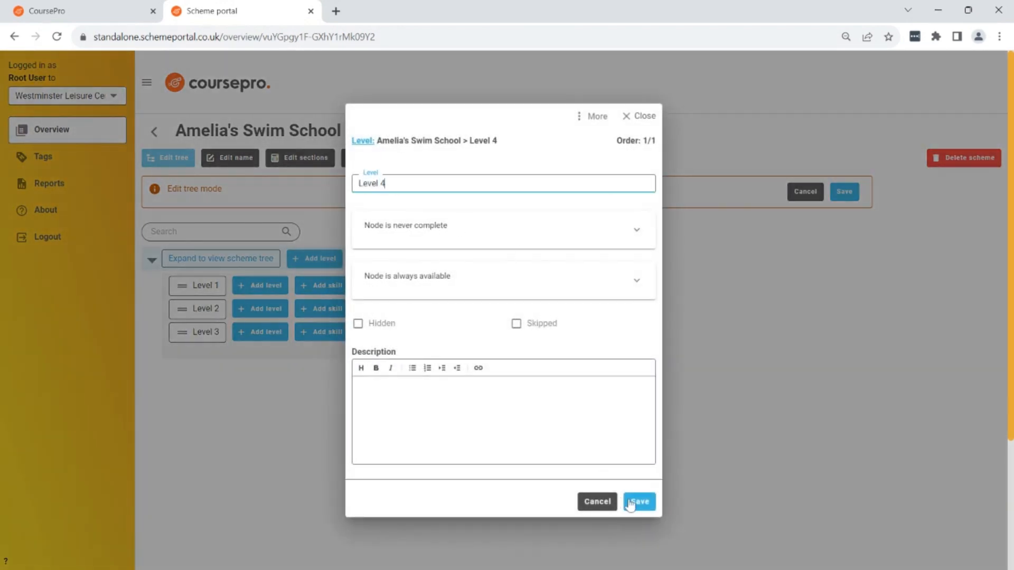
left_click(624, 502)
left_click(843, 192)
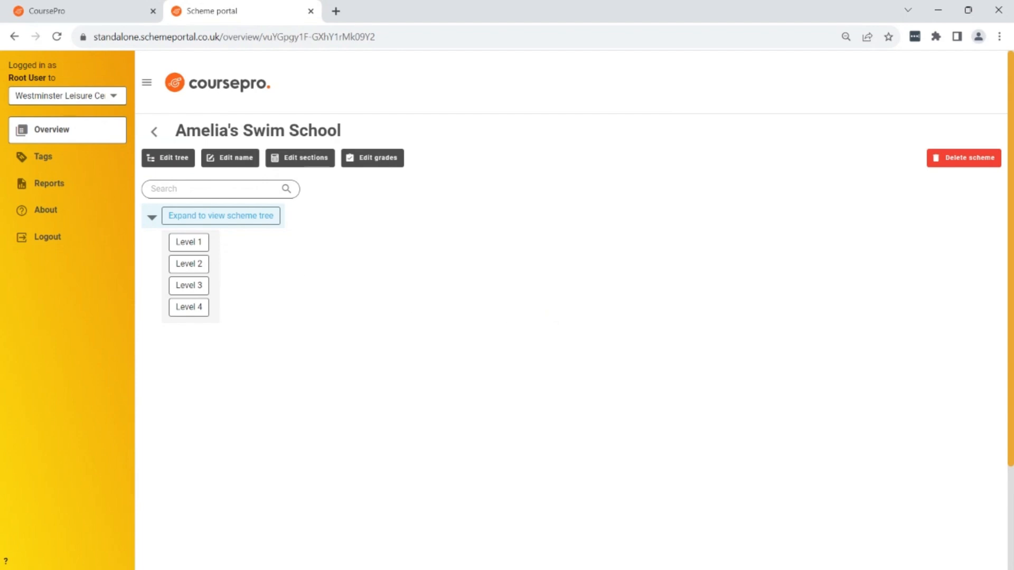
Edit the tree and start a Level 1 skill named "Enter the pool safely", with assessment type Standard grades - 4.
left_click(166, 161)
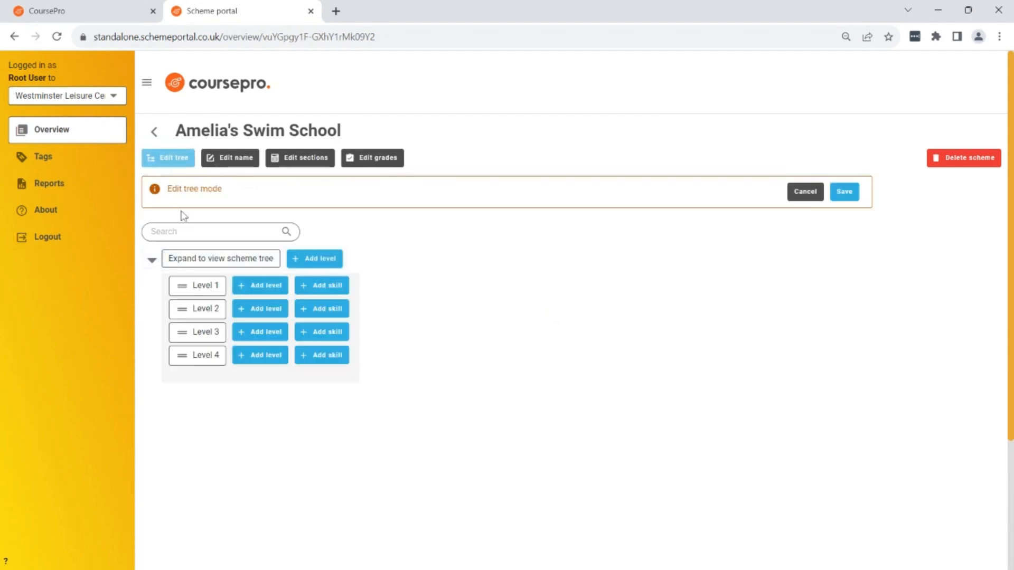
left_click(330, 288)
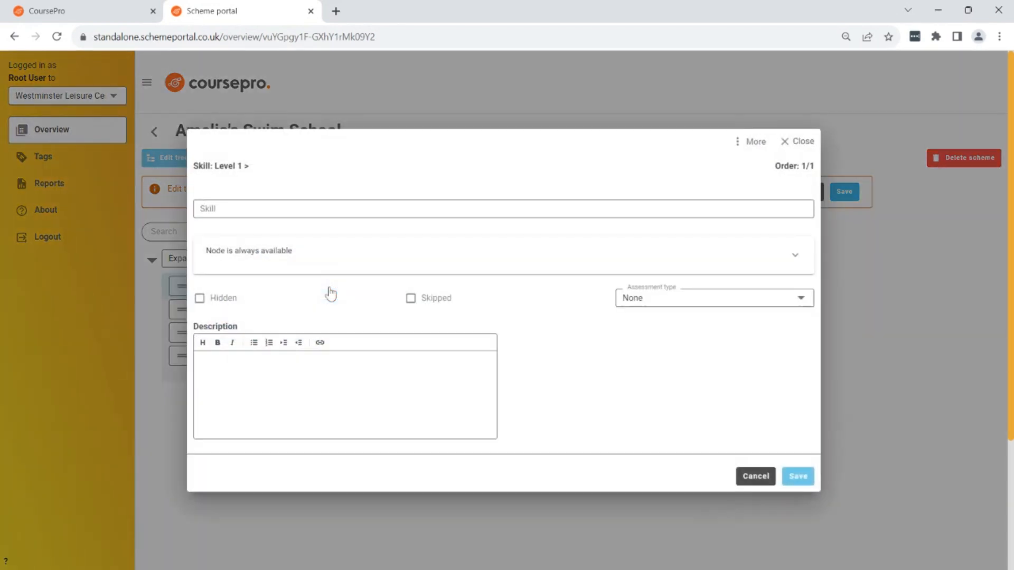
type("E")
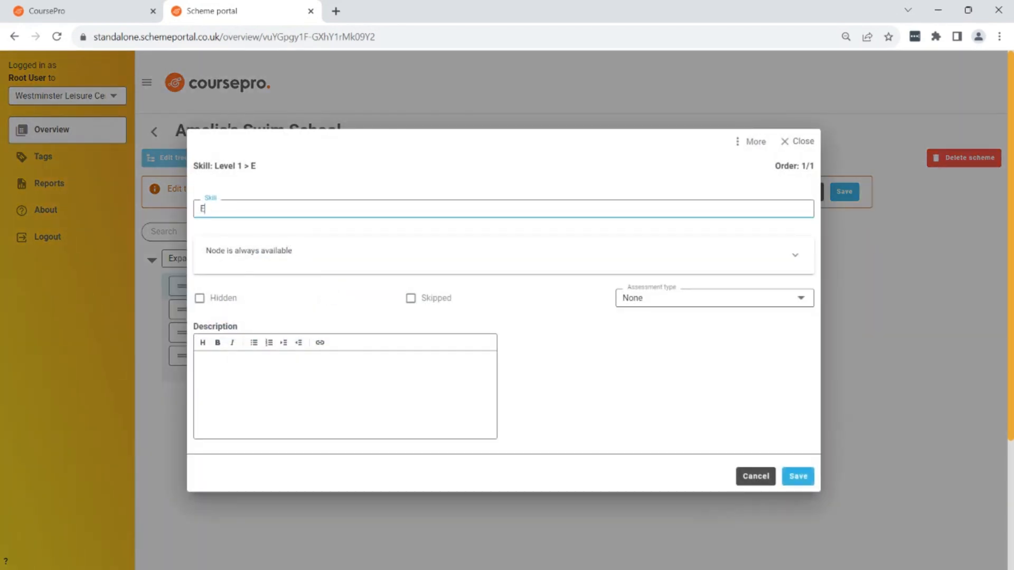
type("nter the pool safely")
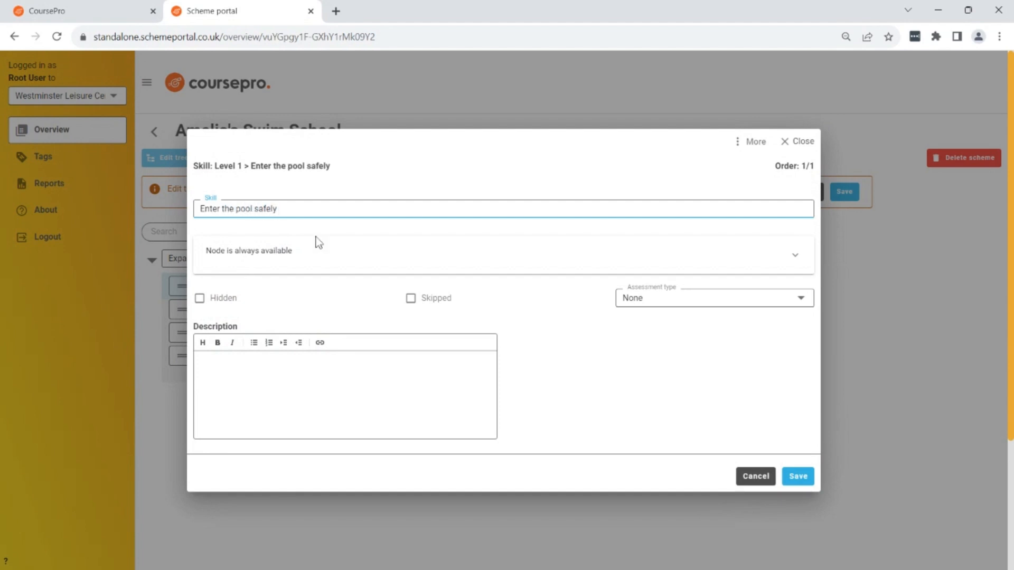
left_click(552, 372)
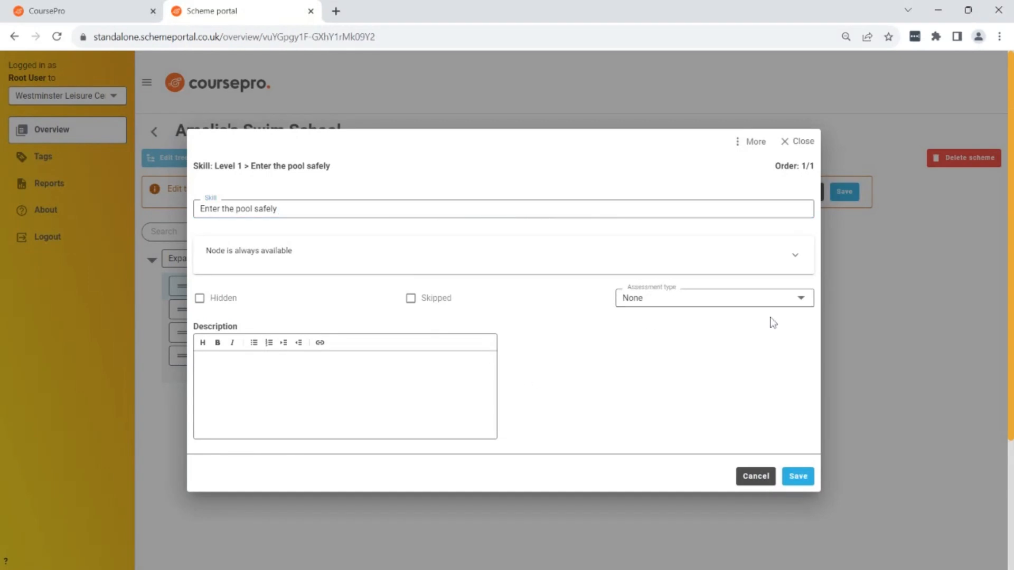
left_click(802, 300)
left_click(695, 358)
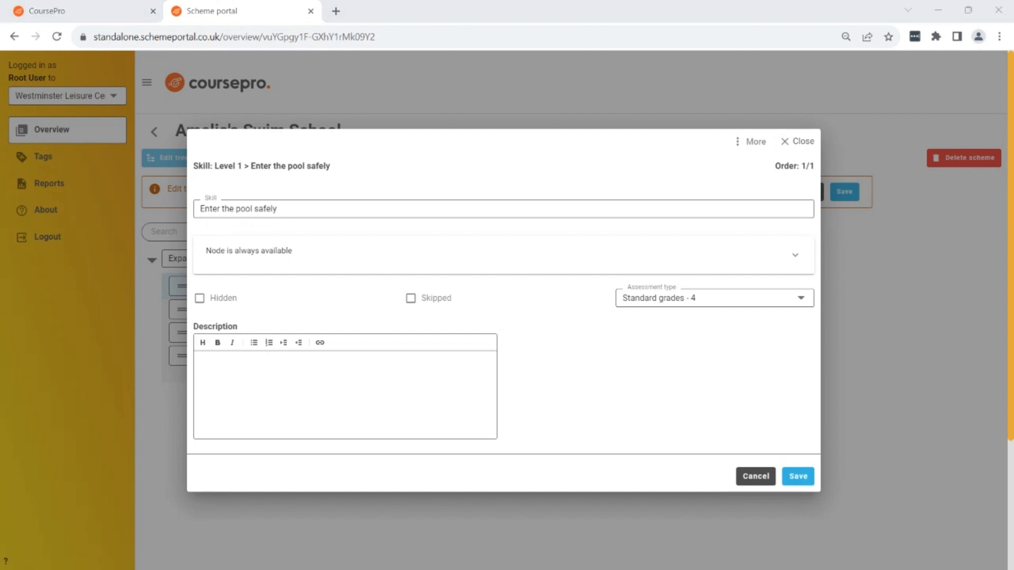
Describe the skill as "Can be passed with adult assistance", then save the skill and the scheme tree.
left_click_drag(194, 327, 243, 326)
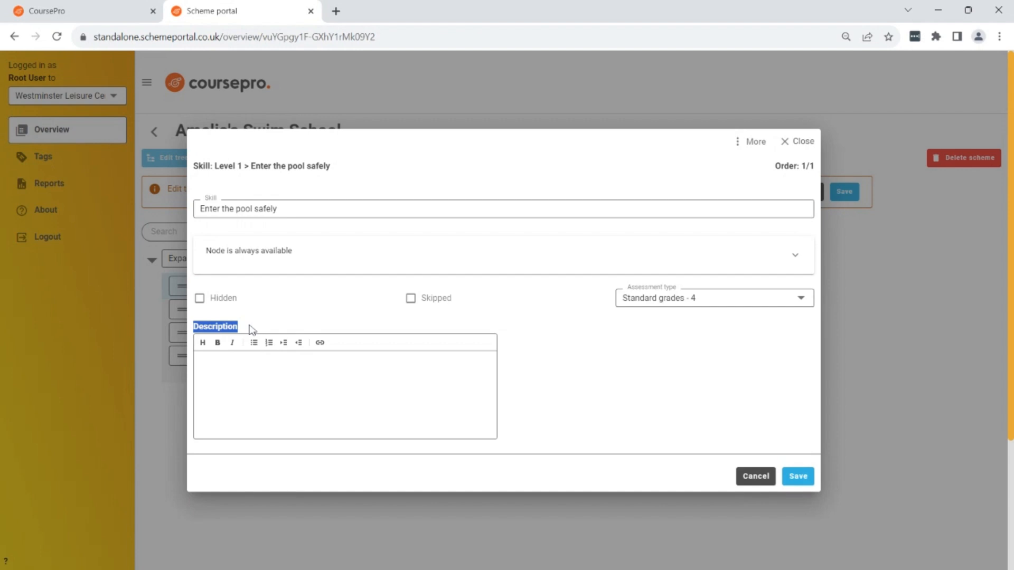
left_click(251, 329)
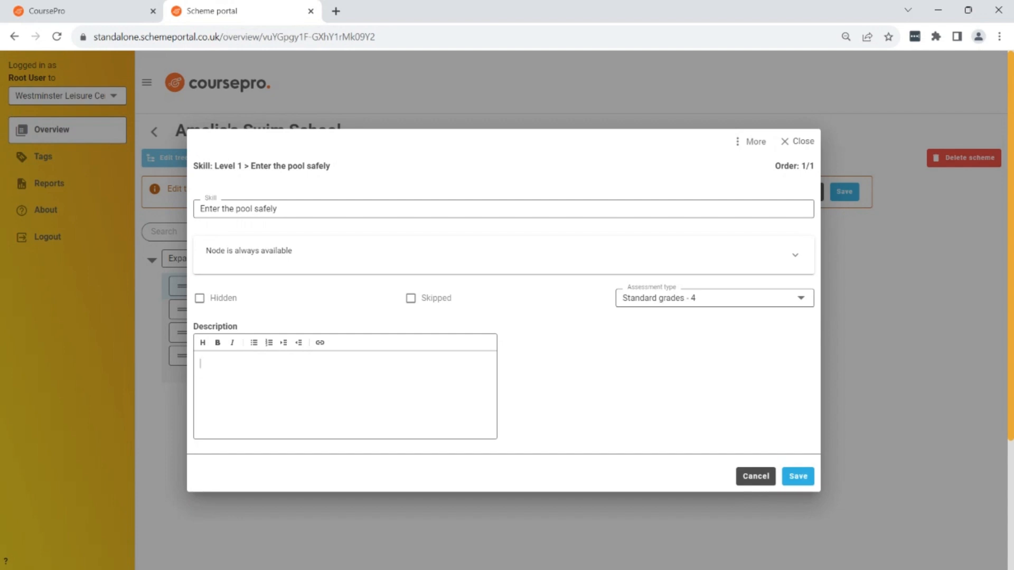
type("e passed with adult")
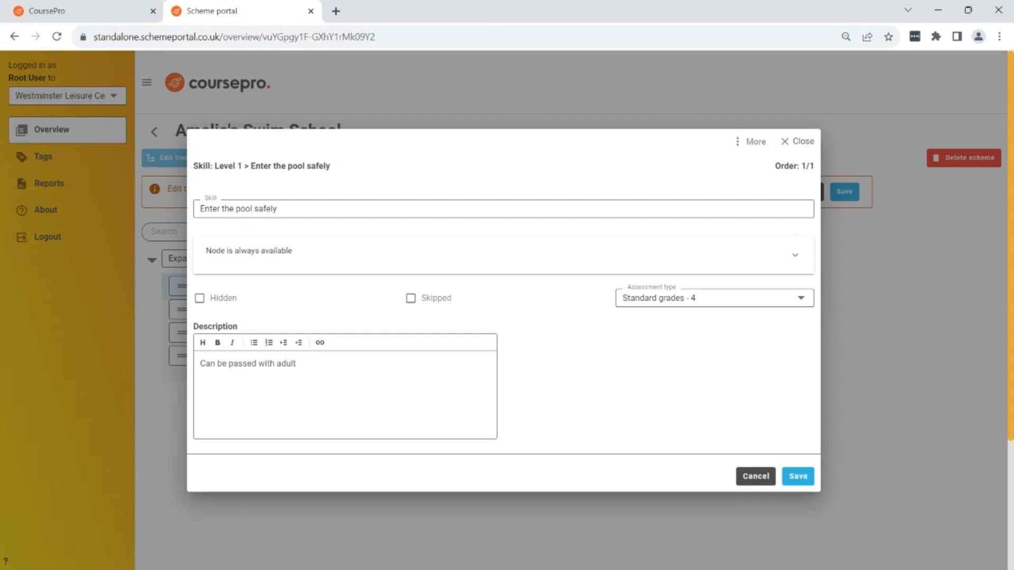
type(" assistance")
left_click(798, 476)
left_click(844, 192)
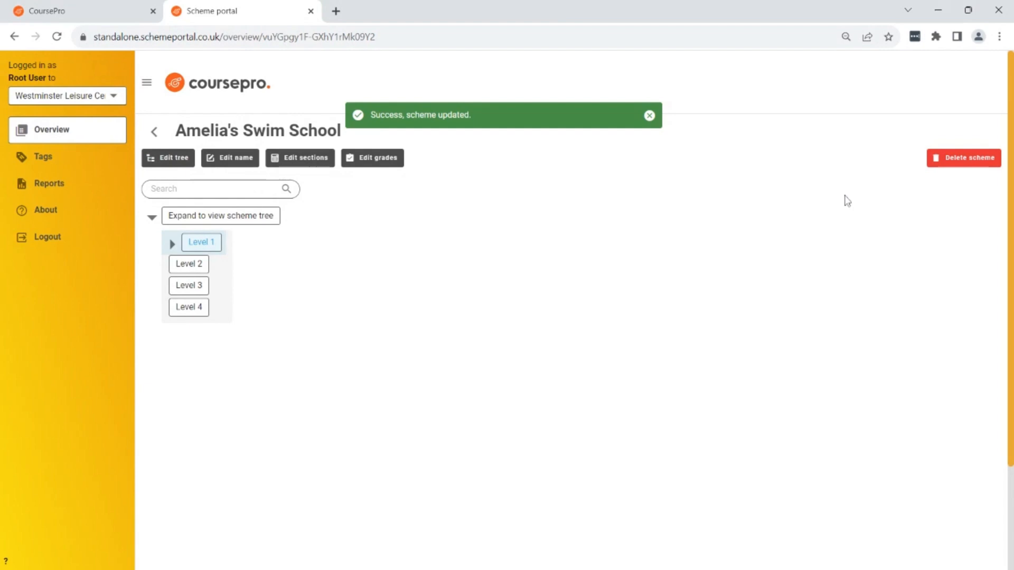
Expand Level 1, resume editing the tree and add the skill "Walk forward through water" with assessment type Standard grades - 4.
left_click(172, 244)
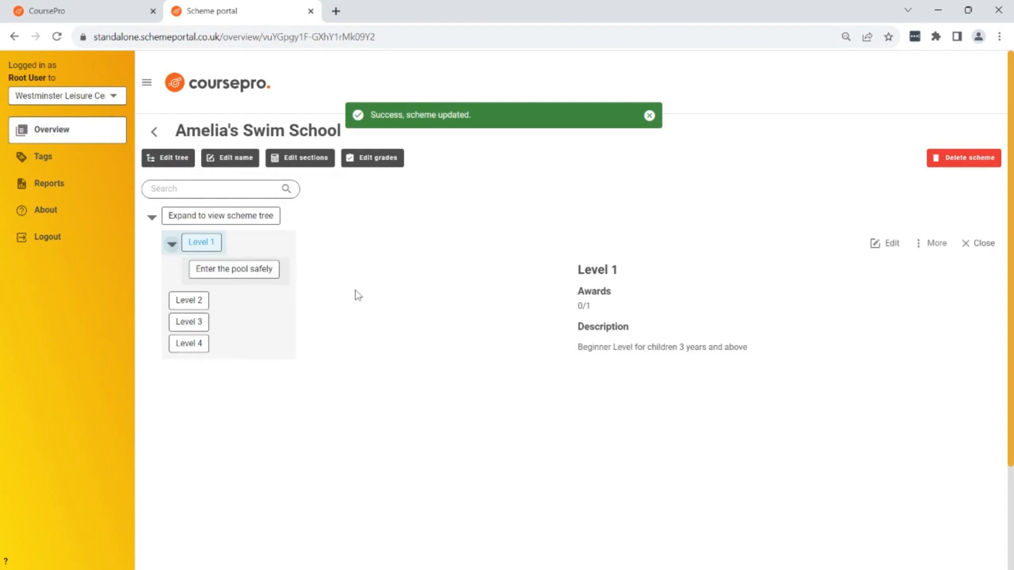
left_click(171, 158)
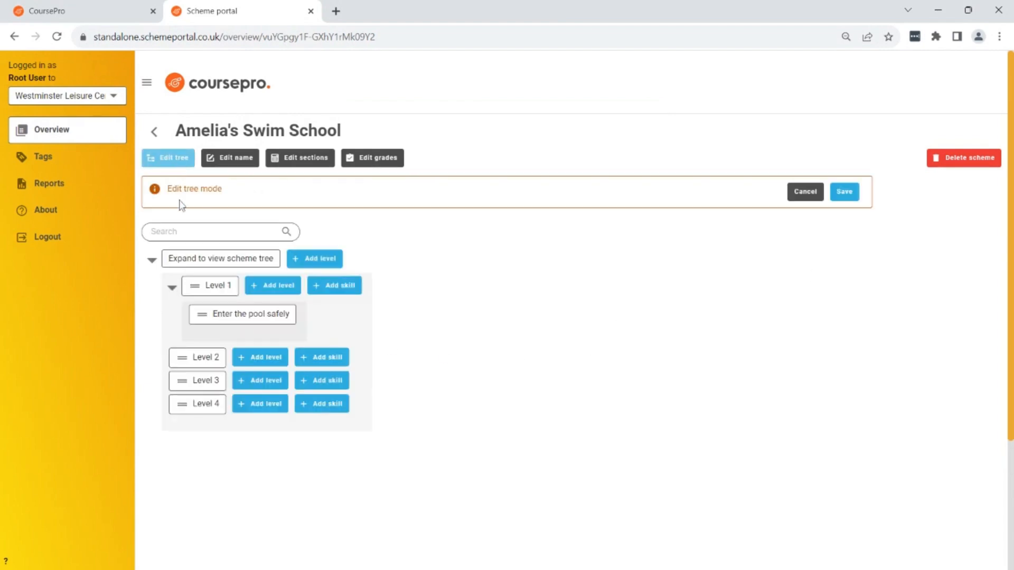
left_click(334, 285)
type("Walk ")
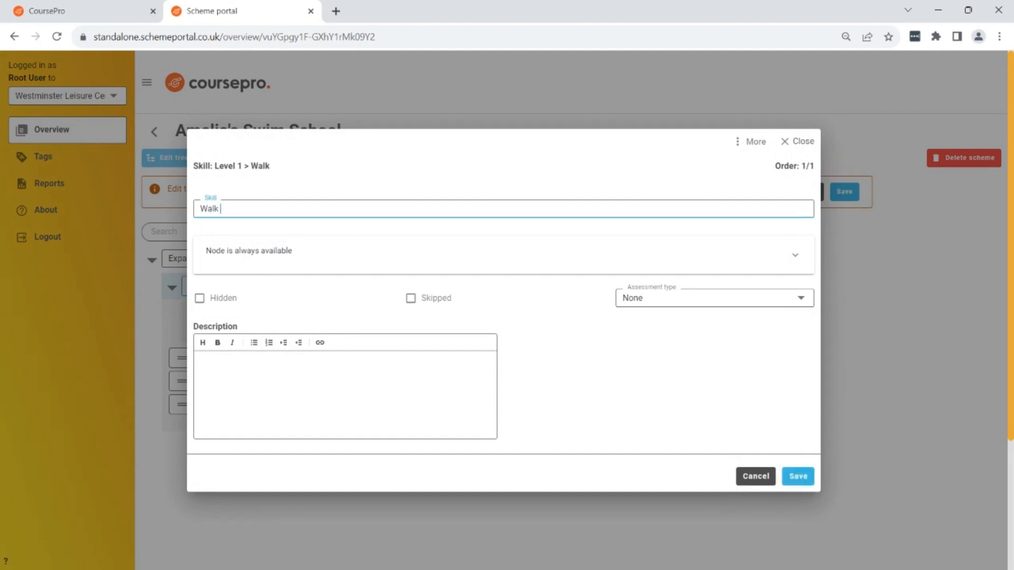
type("forward through water")
left_click(713, 298)
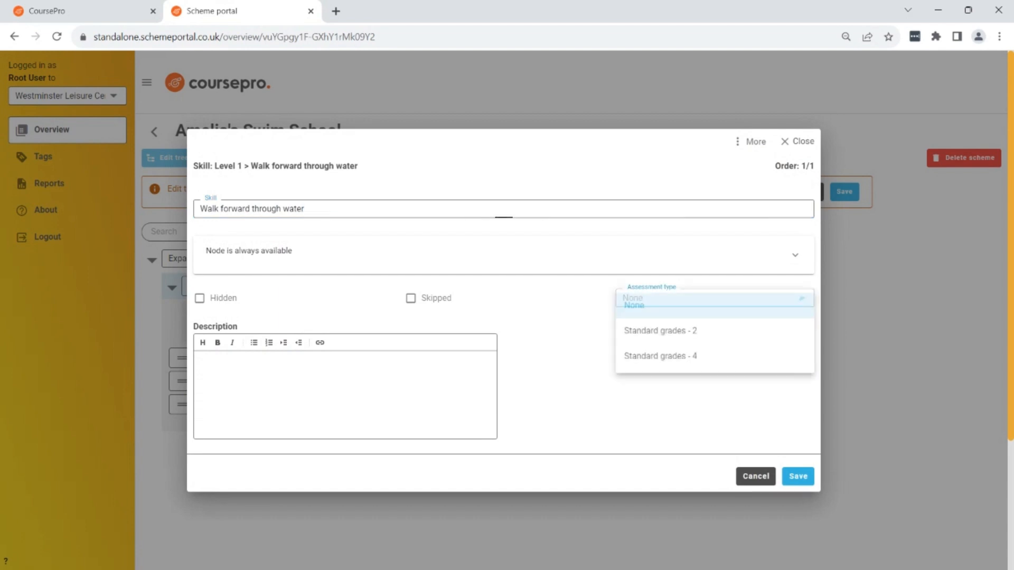
left_click(702, 355)
left_click(796, 478)
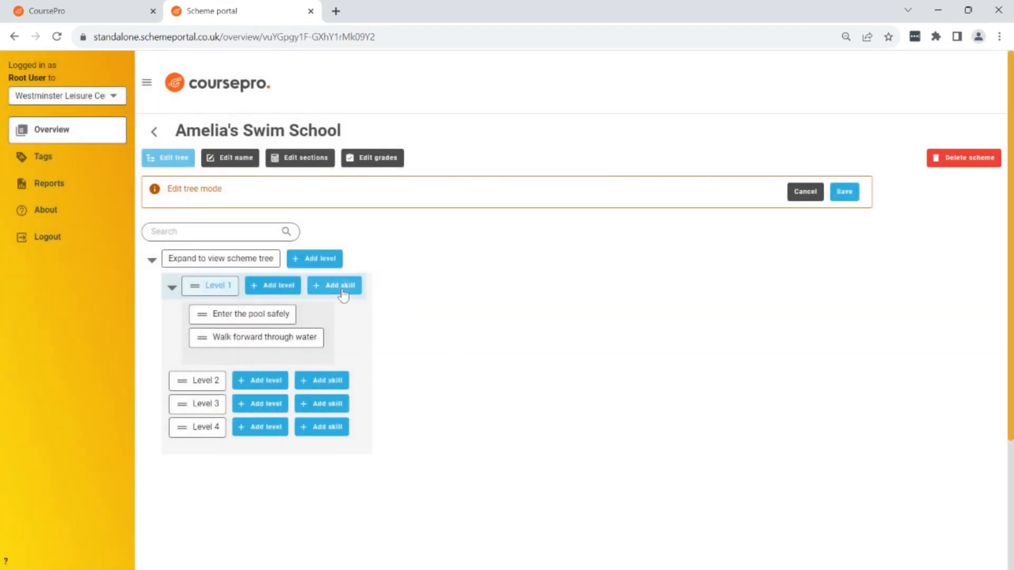
Add the skill "Walk backwards through water" to Level 1 with assessment type Standard grades - 4.
left_click(338, 287)
type("Walk bac")
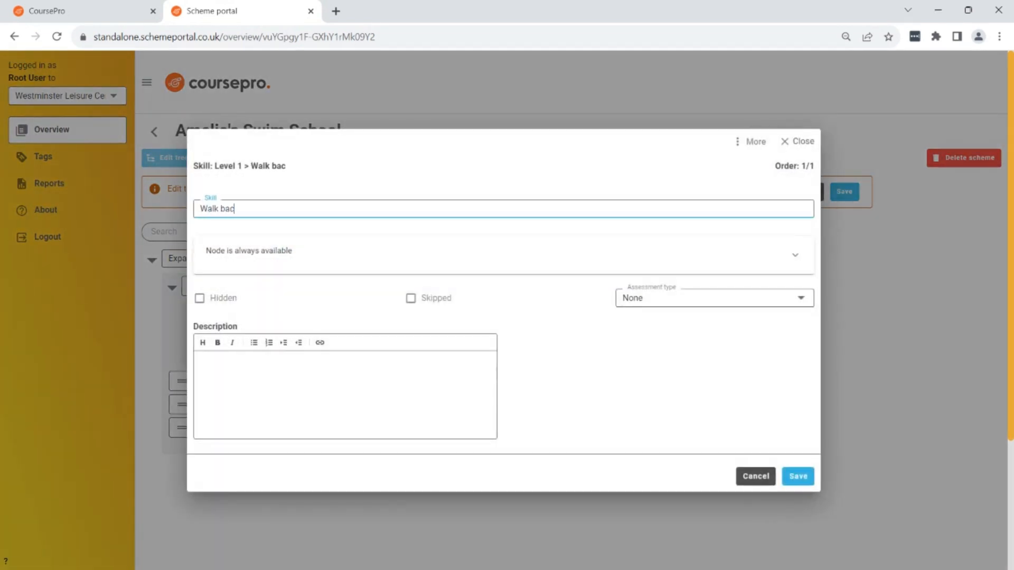
type("kwards through water")
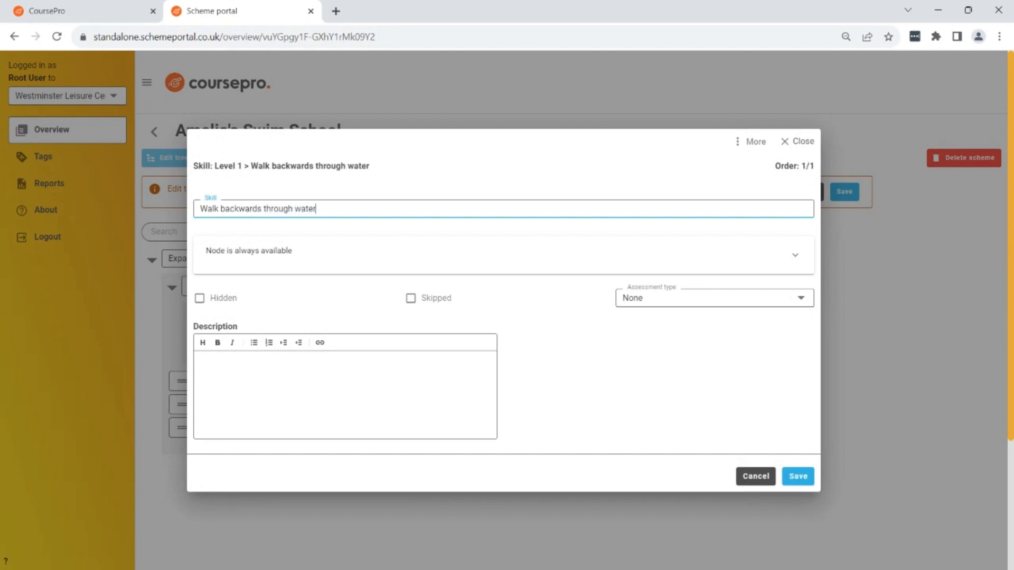
left_click(801, 300)
left_click(708, 359)
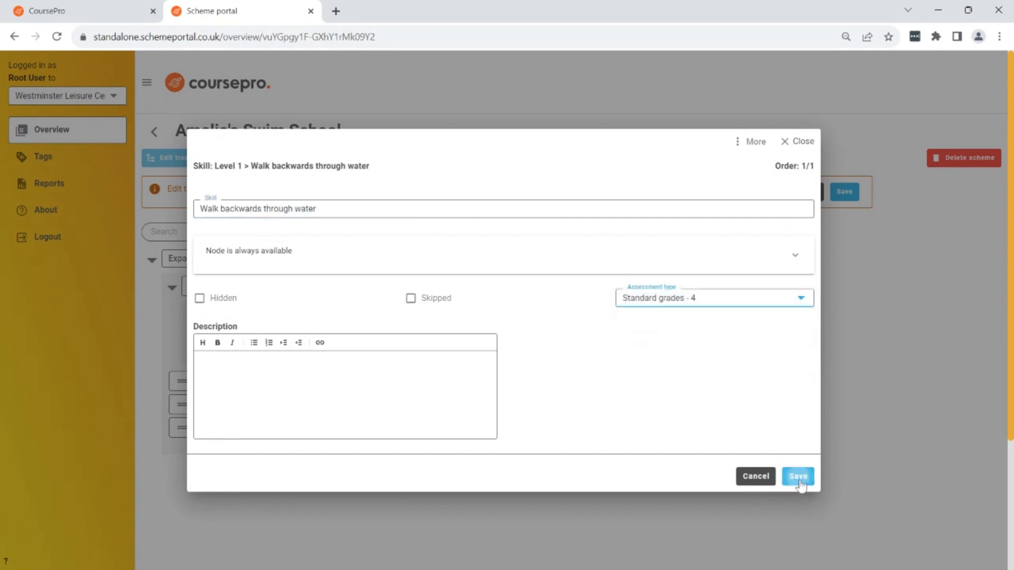
left_click(797, 476)
Add the skill "Walk sideways through water" to Level 1, assessed by Standard grades - 4, and save the scheme tree.
left_click(334, 285)
type("W")
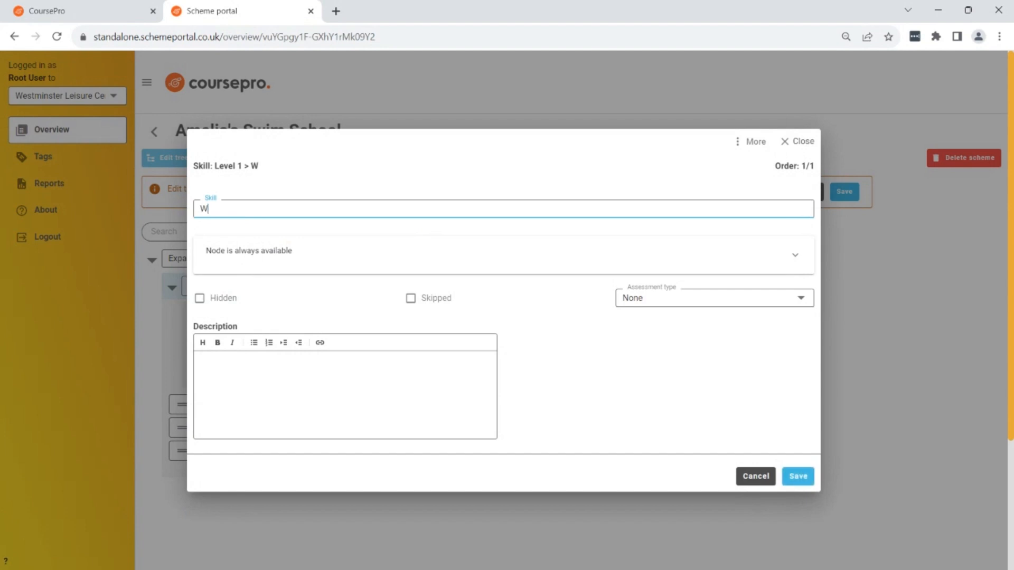
type("alk sideways through water")
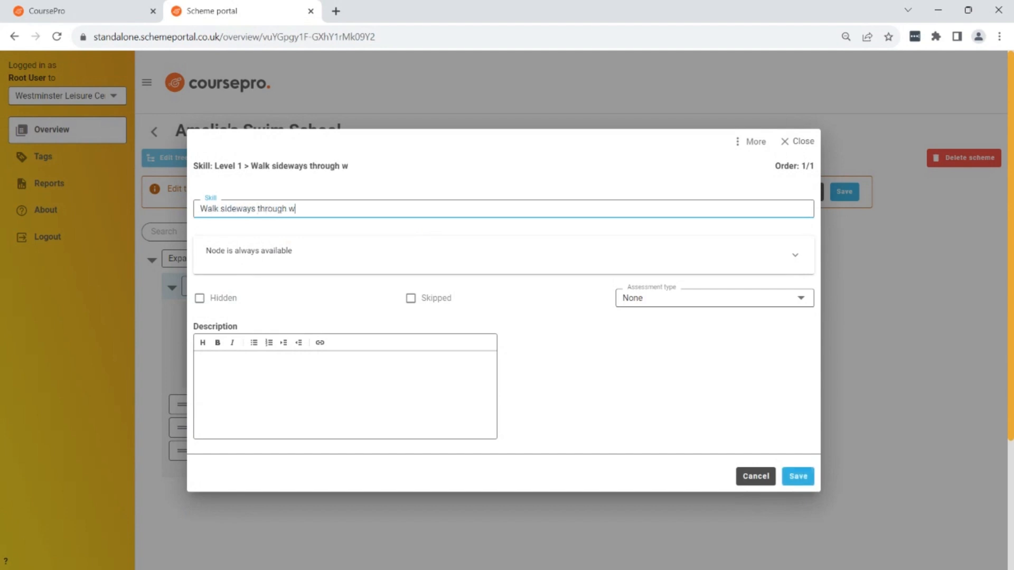
left_click(800, 298)
left_click(707, 353)
left_click(797, 477)
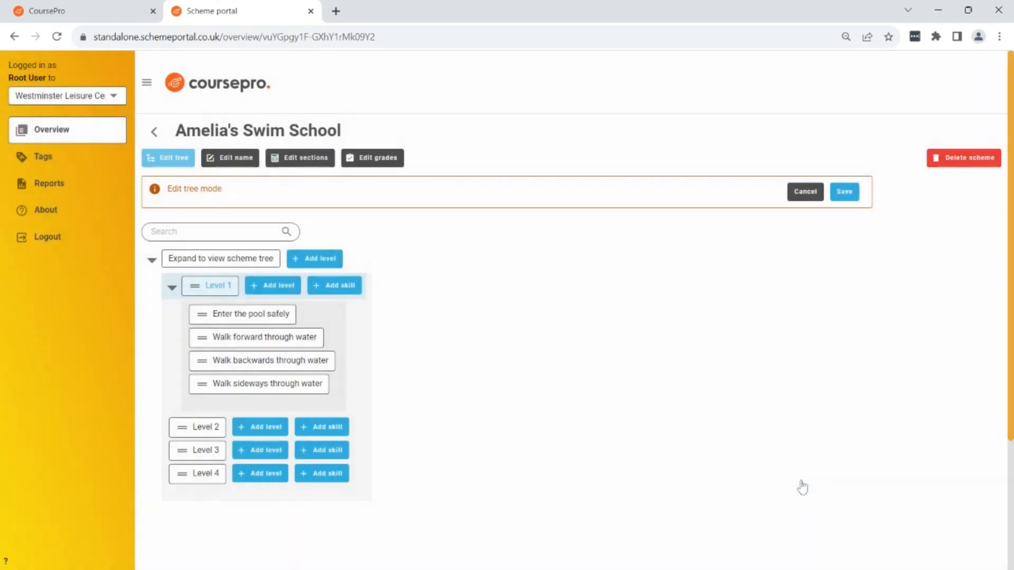
left_click(844, 192)
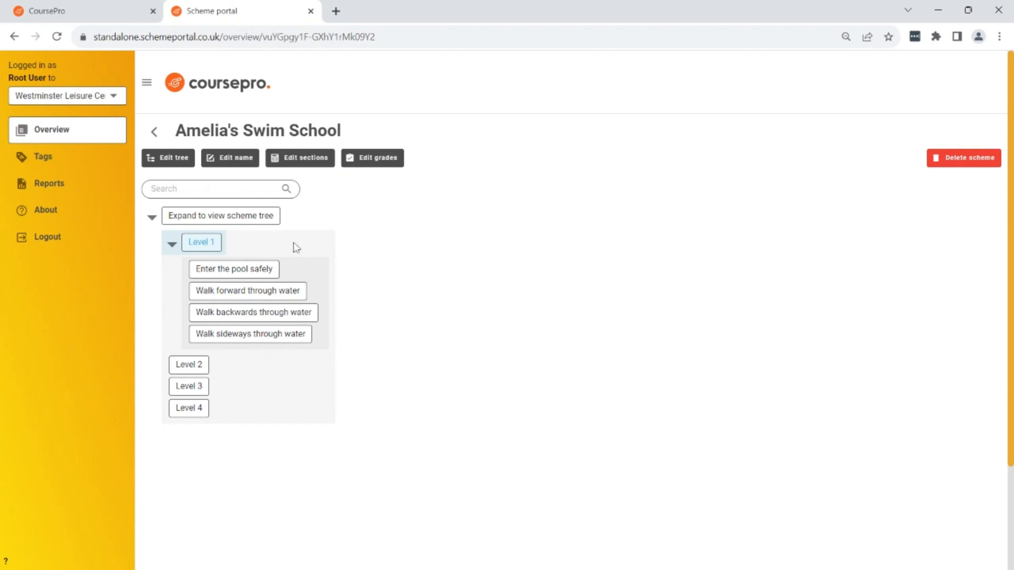
Edit Level 1 so that completing it requires all of its child skills.
left_click(206, 246)
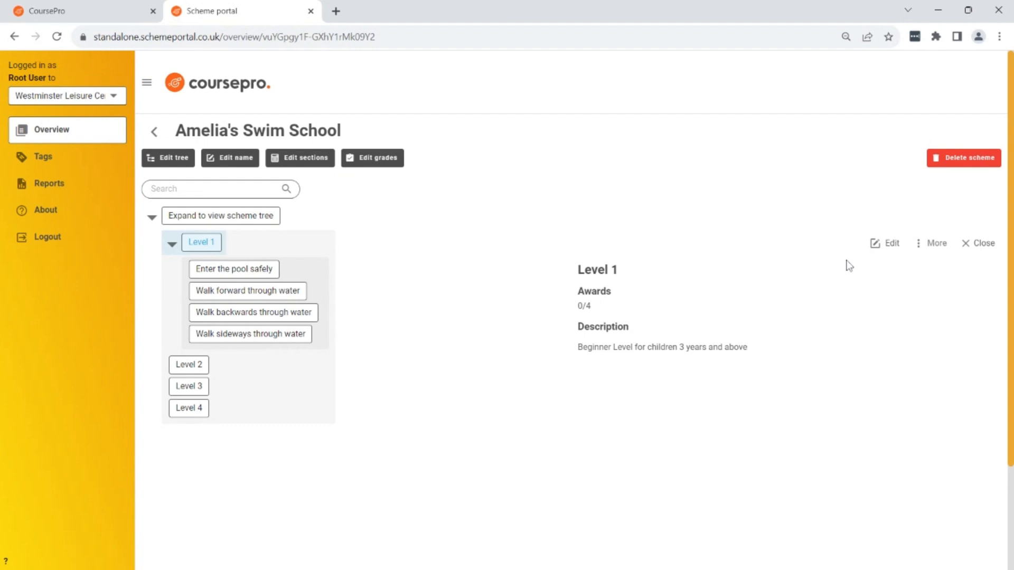
left_click(871, 244)
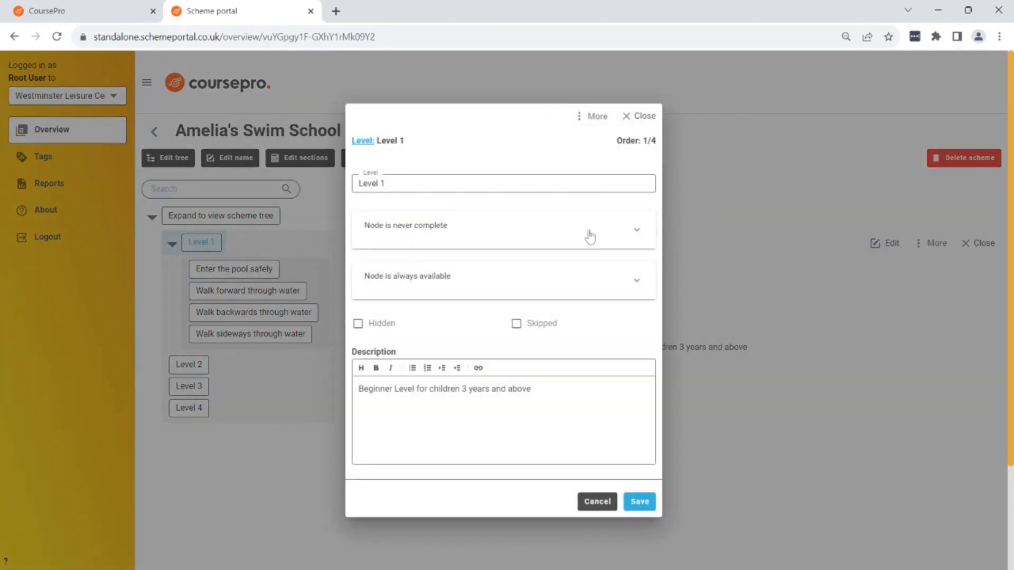
left_click(637, 233)
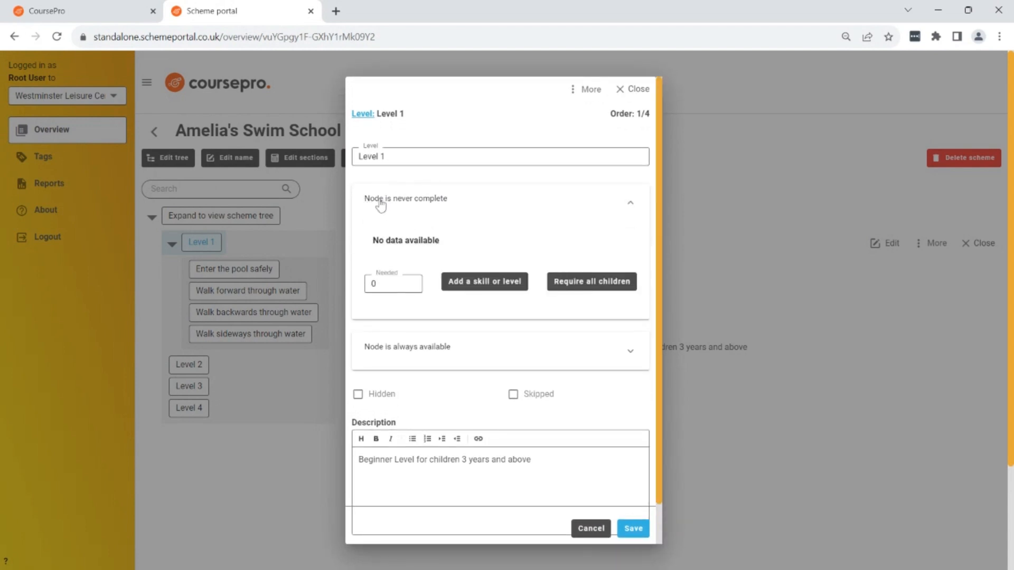
left_click_drag(387, 157, 357, 157)
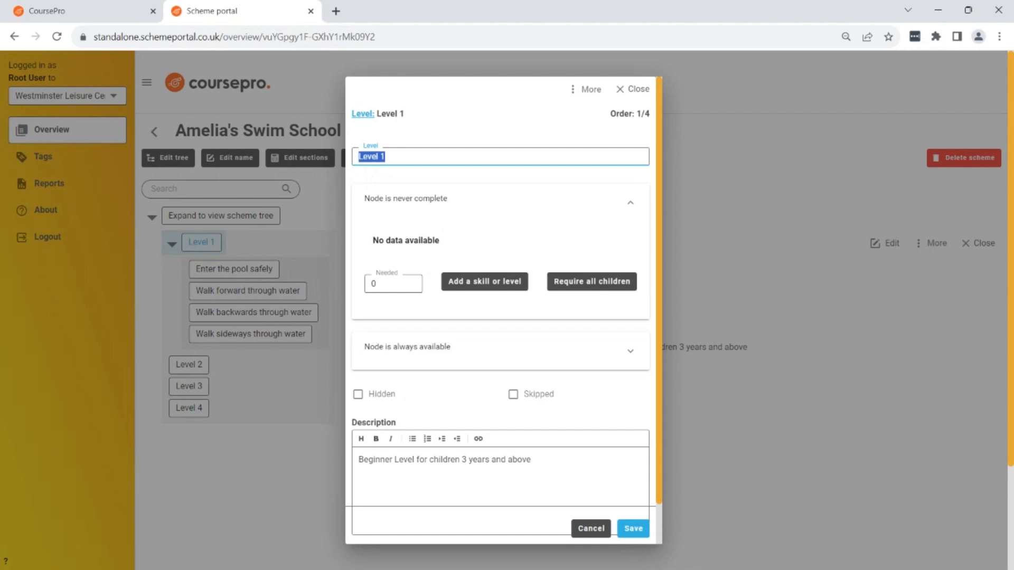
left_click(441, 146)
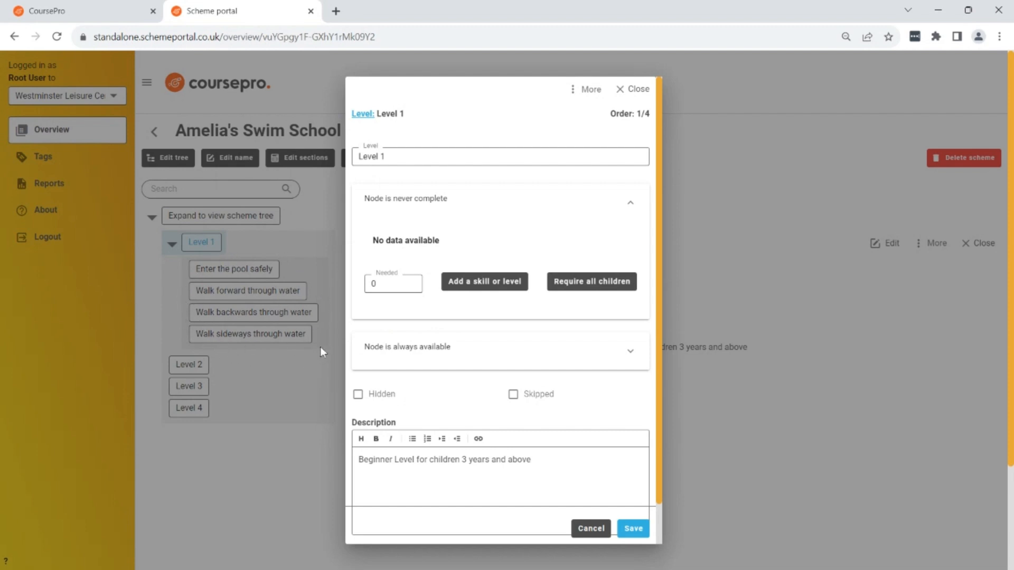
left_click(594, 285)
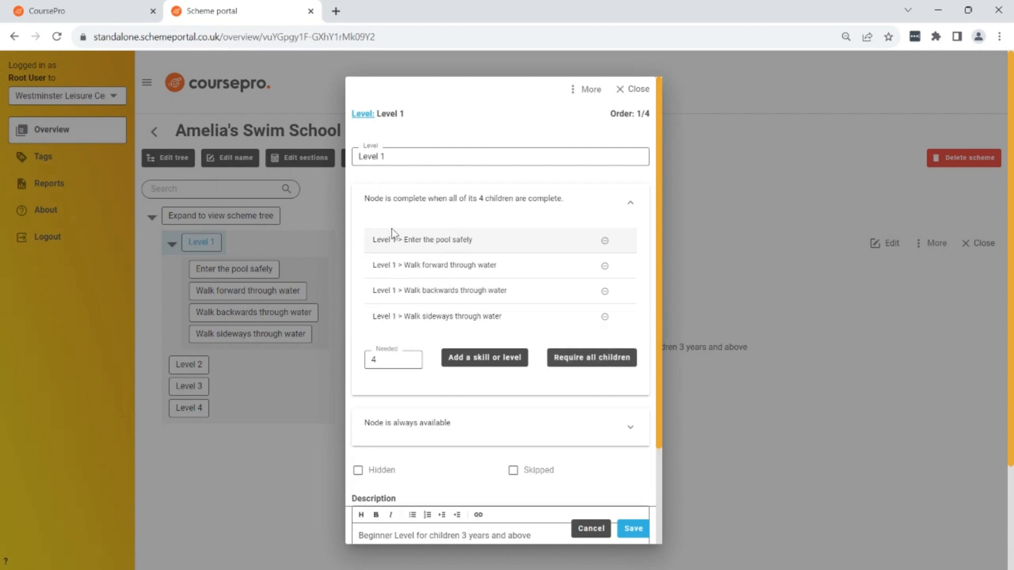
left_click(576, 211)
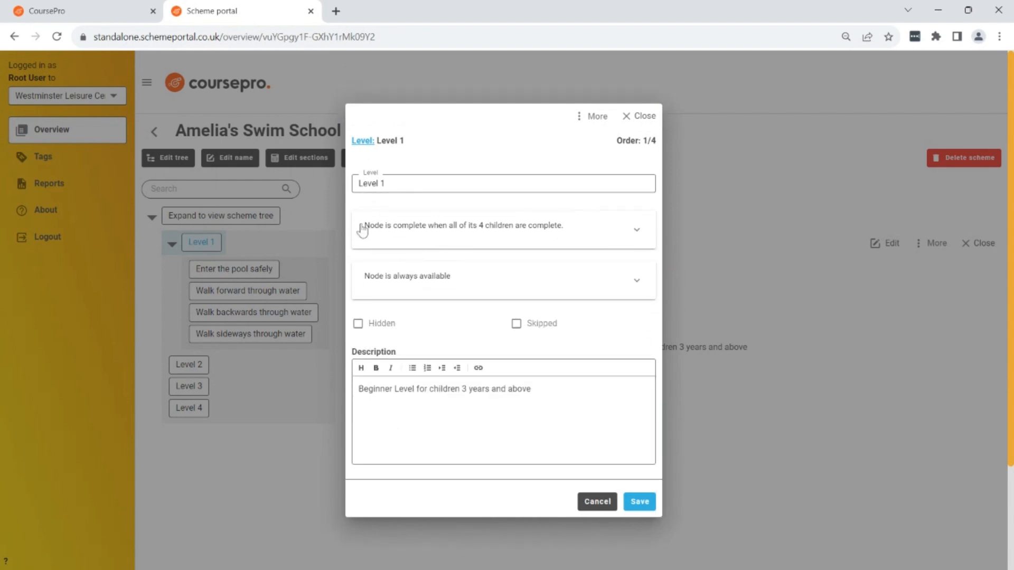
Lower the number of child skills needed to complete Level 1 to 3 and save the level.
left_click(638, 229)
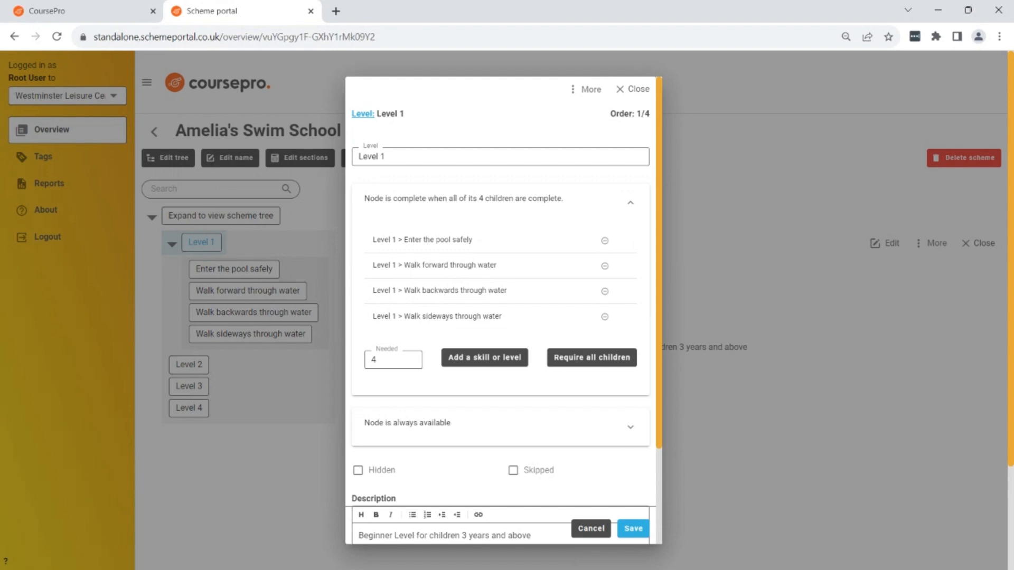
scroll(657, 230, "down", 3)
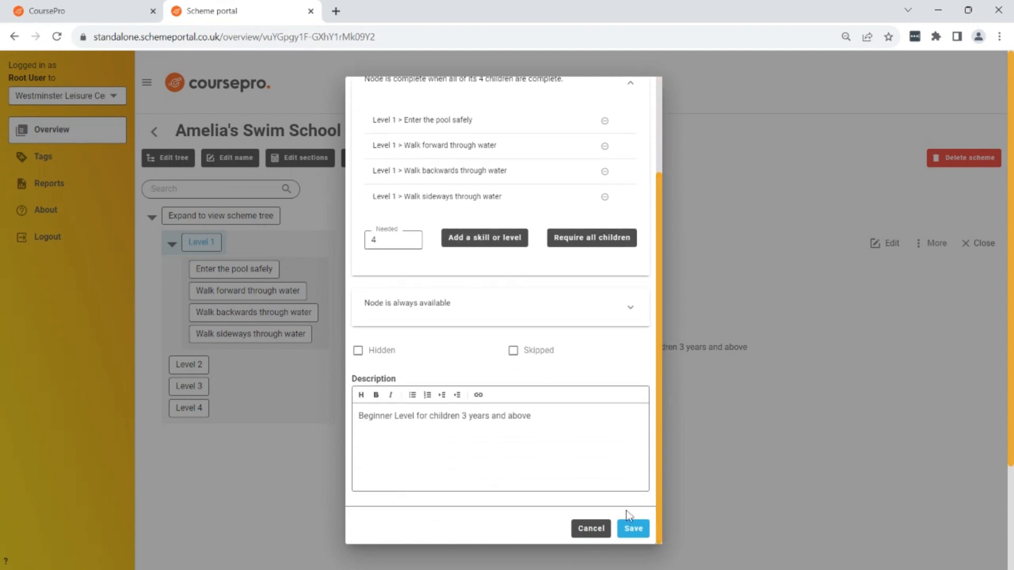
left_click_drag(658, 526, 664, 387)
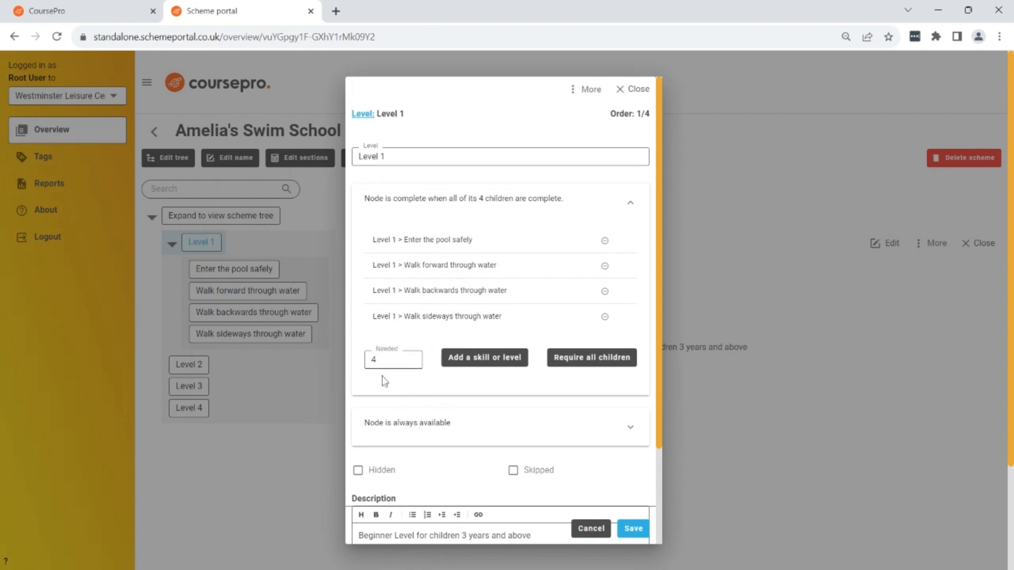
left_click(412, 363)
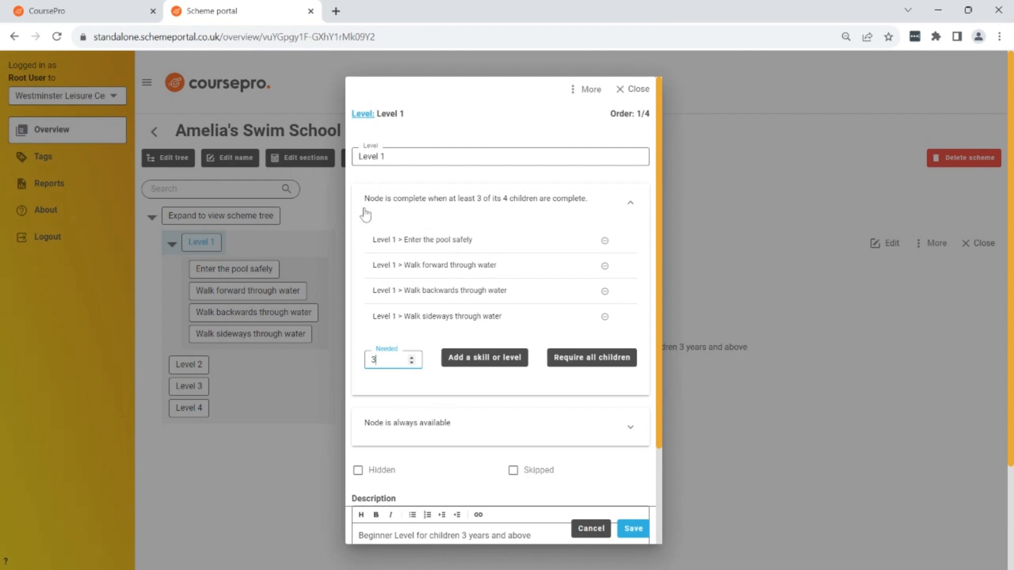
left_click(633, 530)
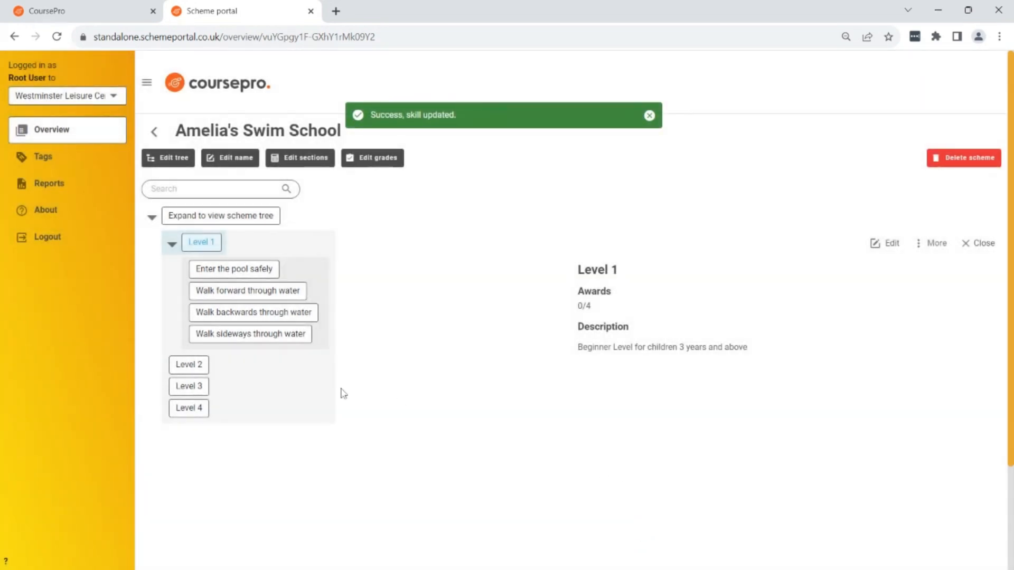
Review the details of Levels 2, 3 and 4, and check the awards requirement for Level 1.
left_click(205, 370)
left_click(203, 388)
left_click(193, 412)
left_click(203, 245)
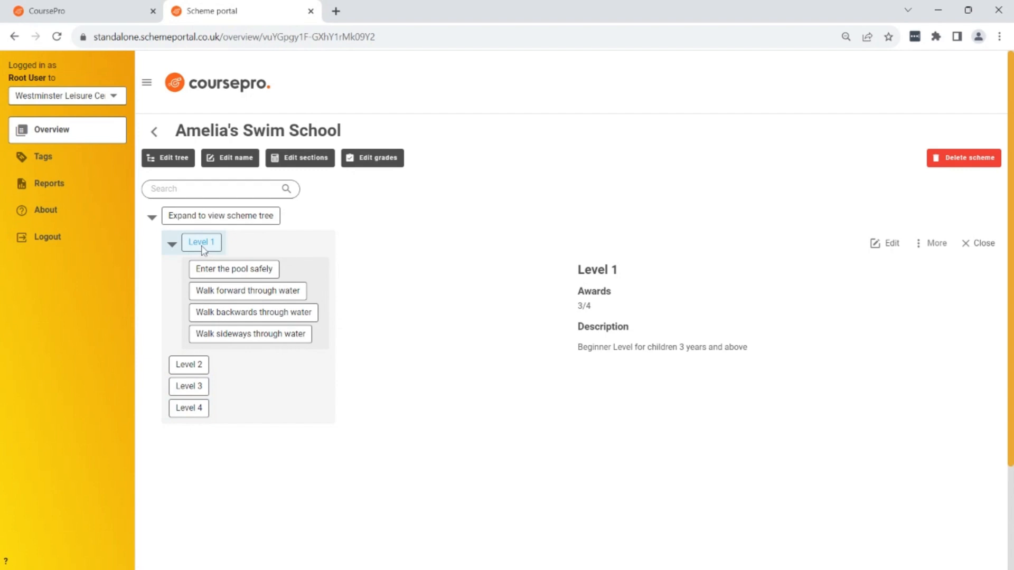
left_click_drag(602, 313, 525, 312)
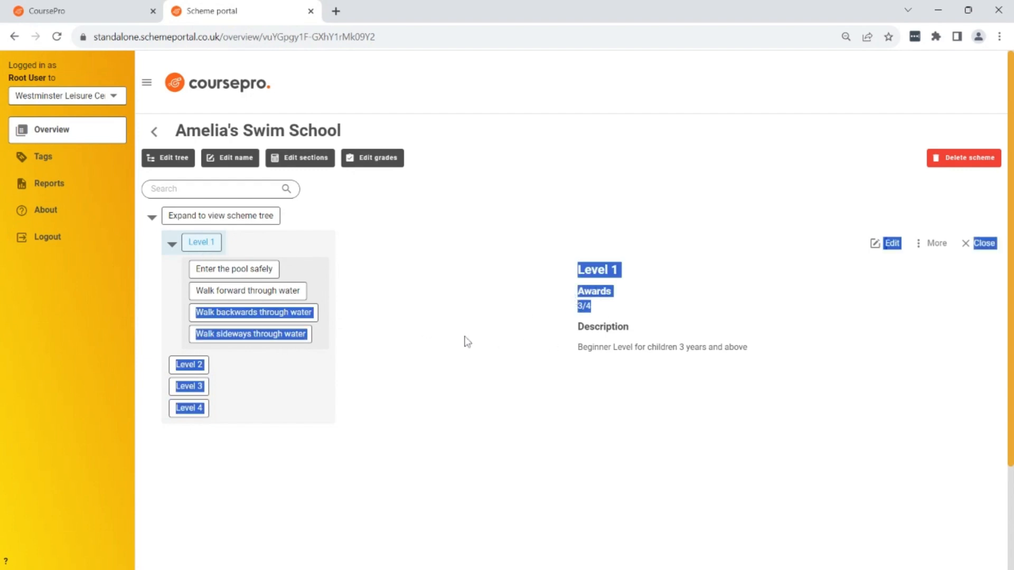
left_click(497, 418)
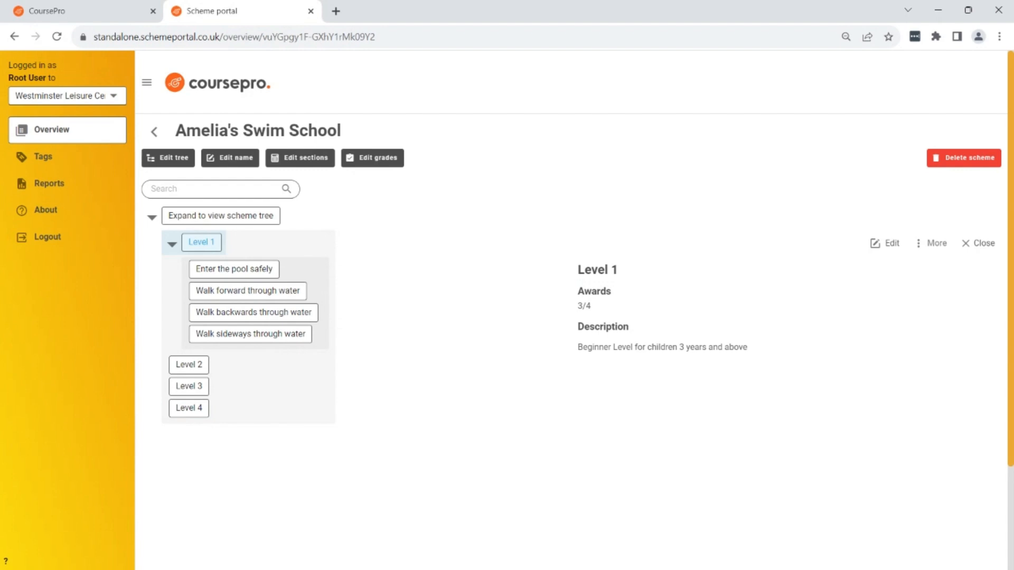
Collapse Level 1, resume editing the tree and add a top-level level named "Rookie Lifeguard".
left_click(172, 244)
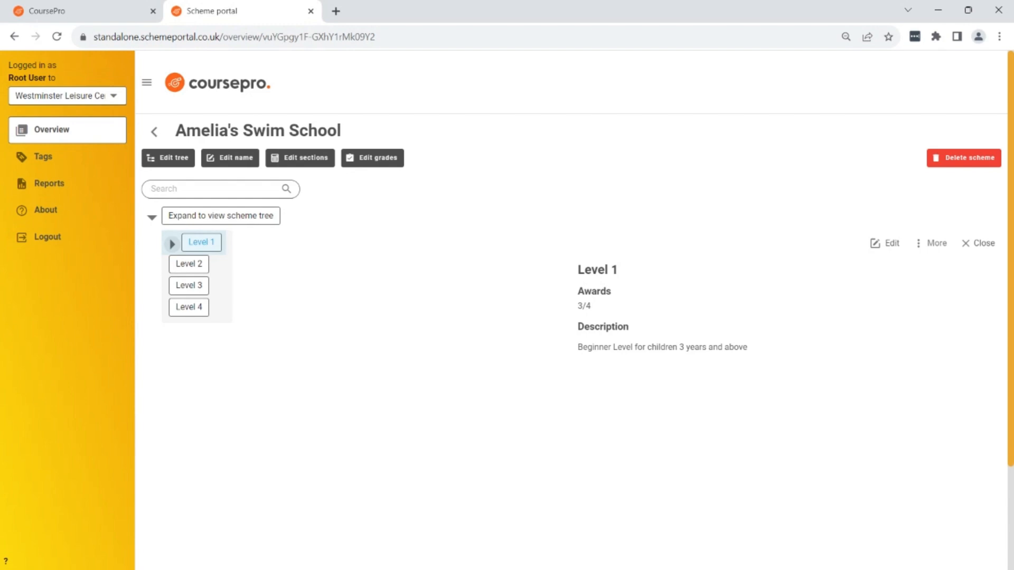
left_click(174, 161)
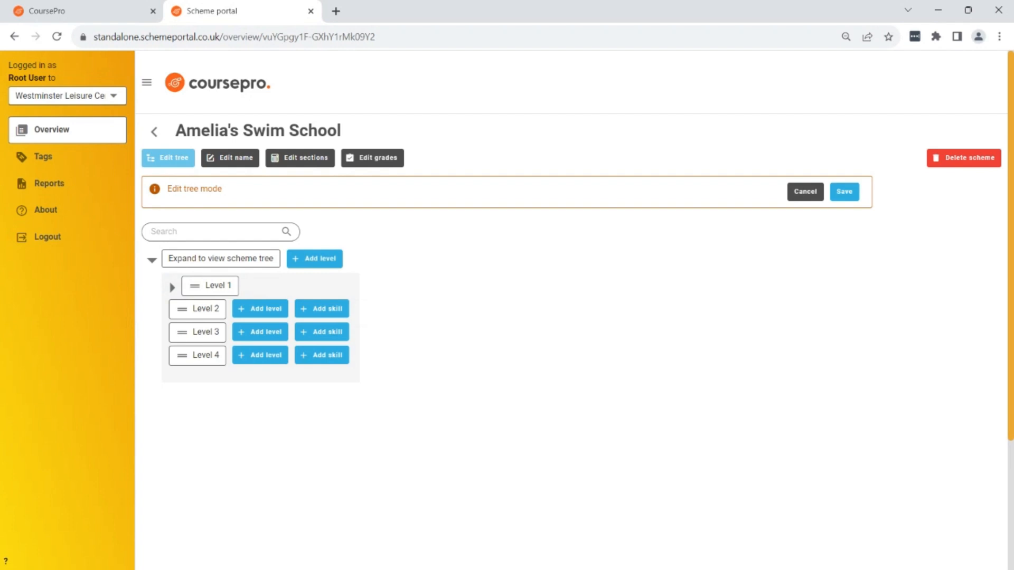
left_click(328, 263)
type("Rookie Li")
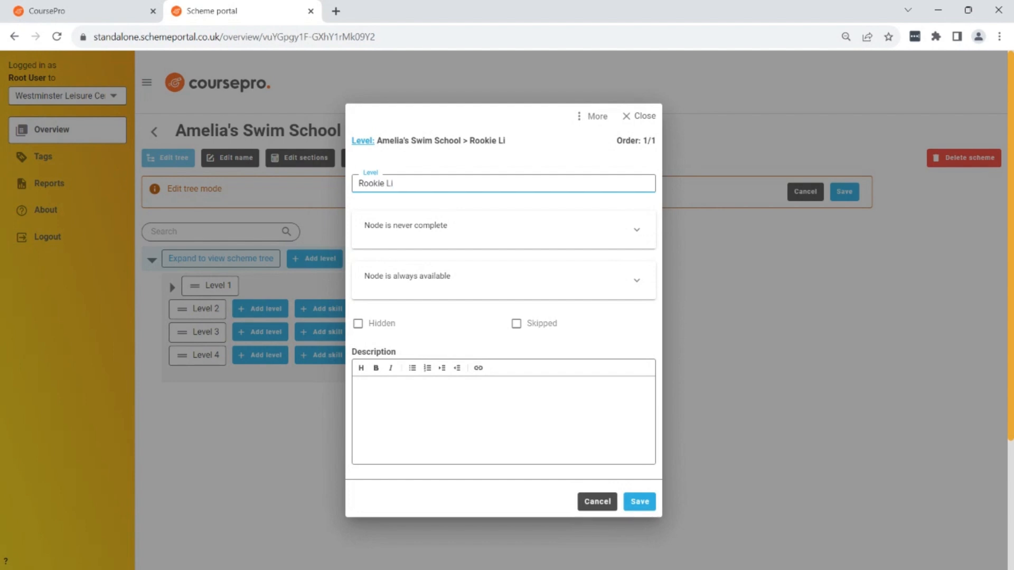
type("eguard")
left_click(640, 502)
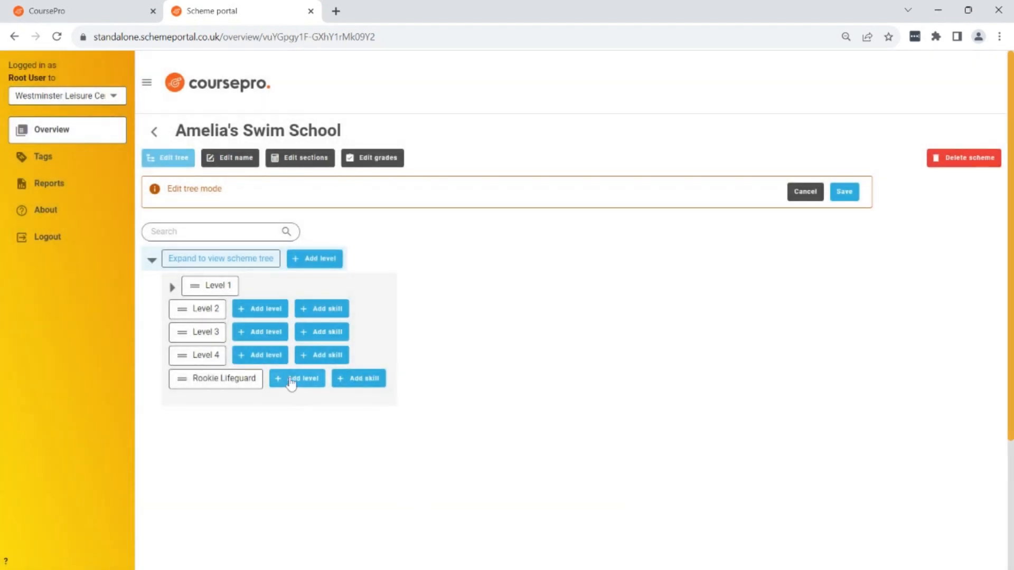
Add the sub-level "Bronze" to Rookie Lifeguard and expand that branch of the tree.
left_click(291, 379)
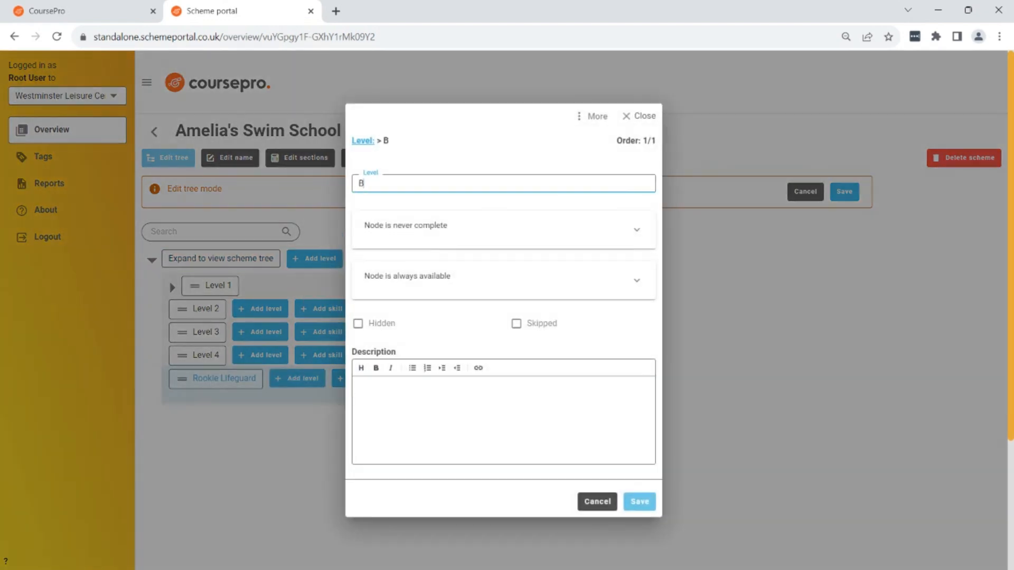
type("Bronze")
left_click(645, 506)
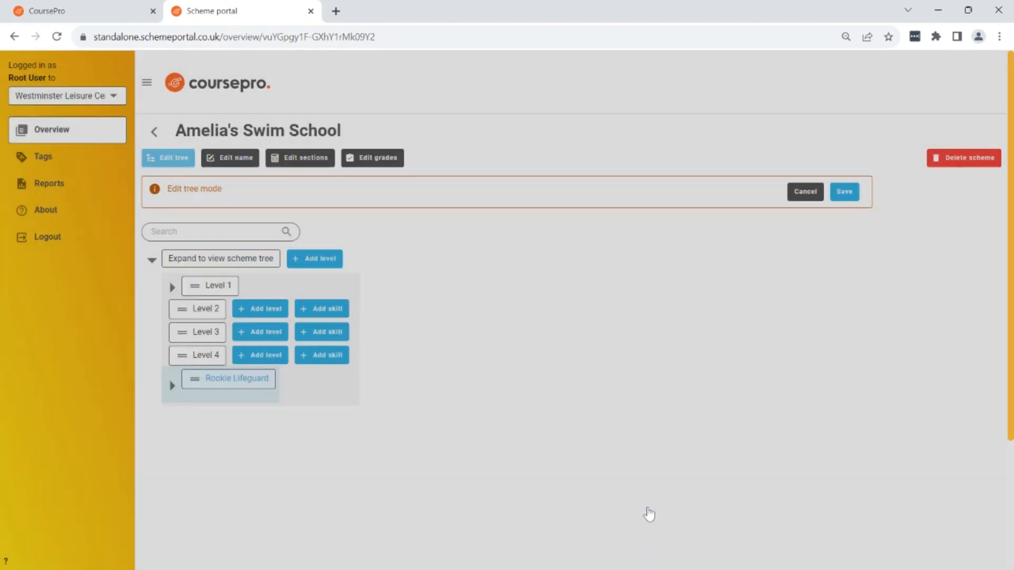
left_click(170, 387)
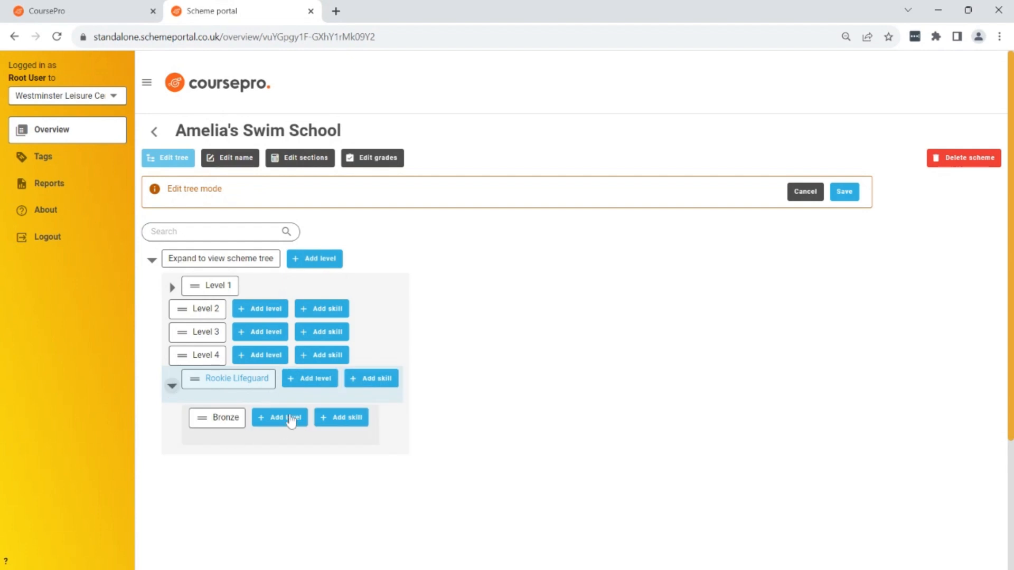
Add the sub-levels "Silver" and "Gold" to Rookie Lifeguard, then save the scheme tree.
left_click(317, 379)
type("Silver")
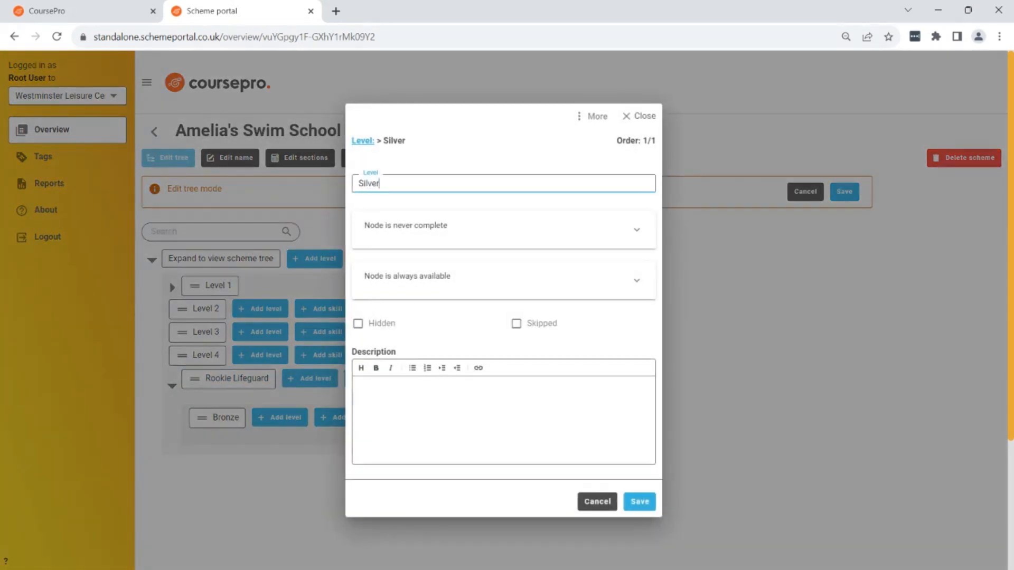
left_click(639, 501)
left_click(317, 379)
type("Gol")
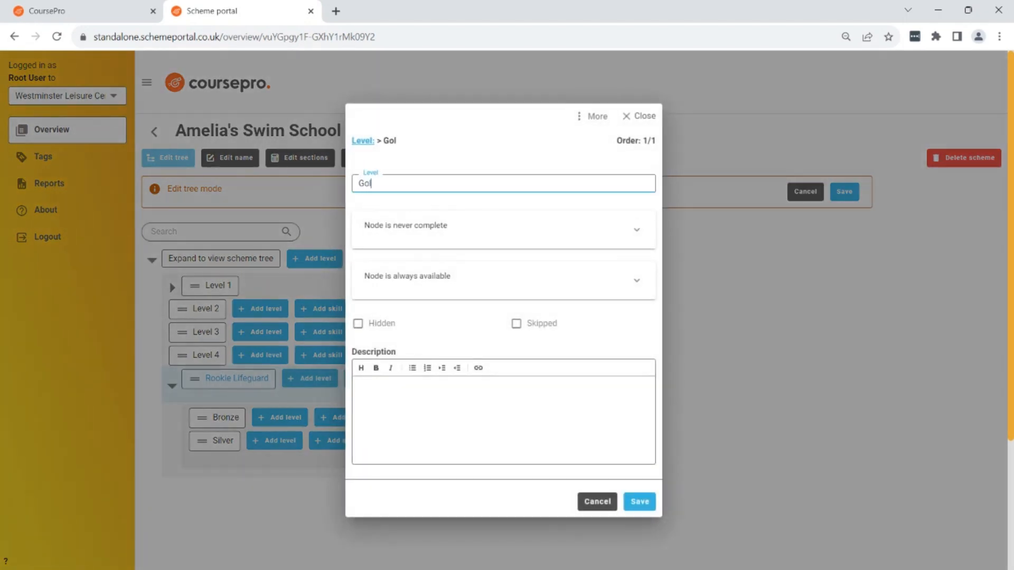
type("d")
left_click(640, 502)
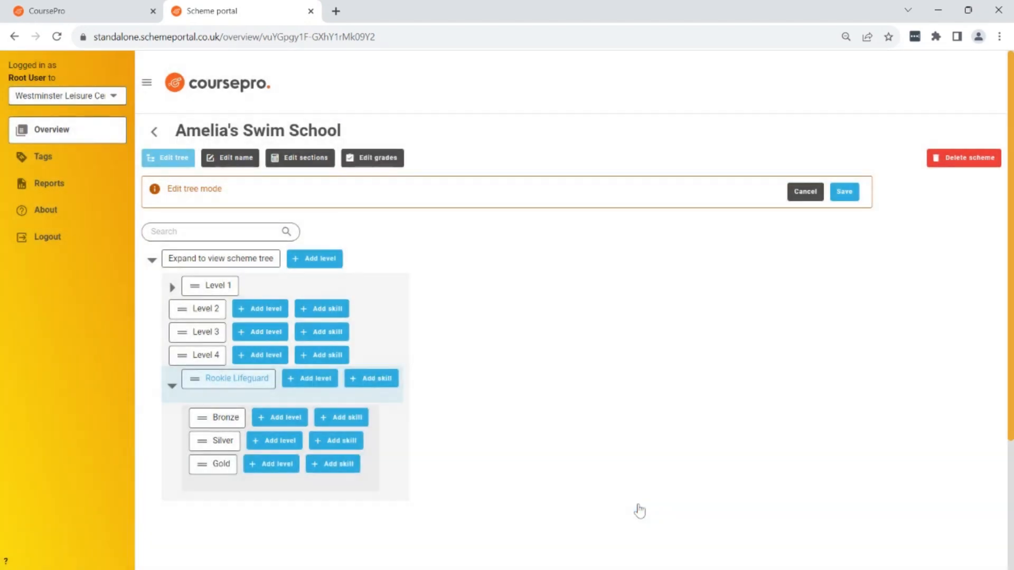
left_click(848, 193)
Expand Rookie Lifeguard, resume editing the tree and add the sub-level "Bronze Level 1" inside Bronze.
left_click(173, 333)
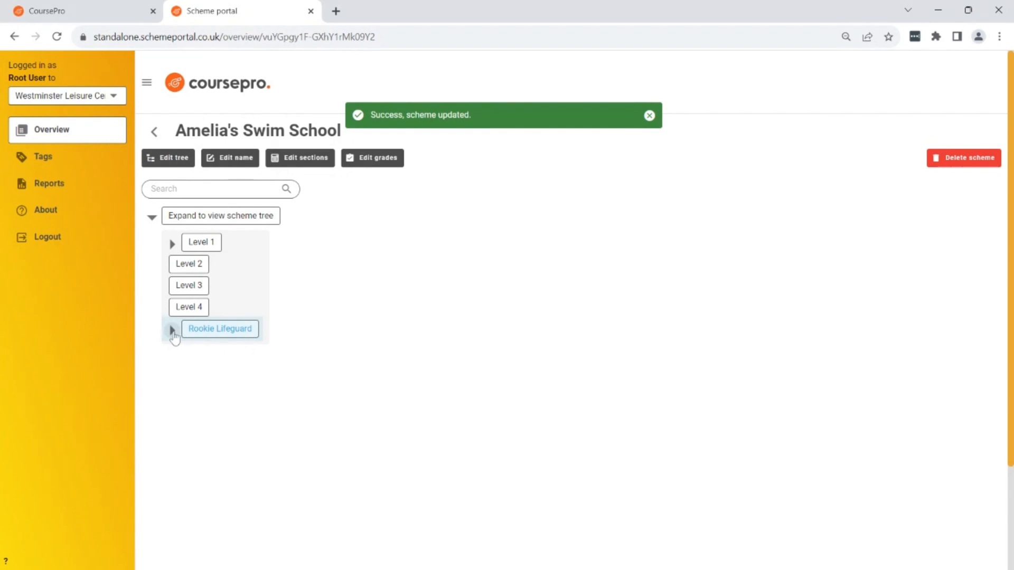
left_click(172, 334)
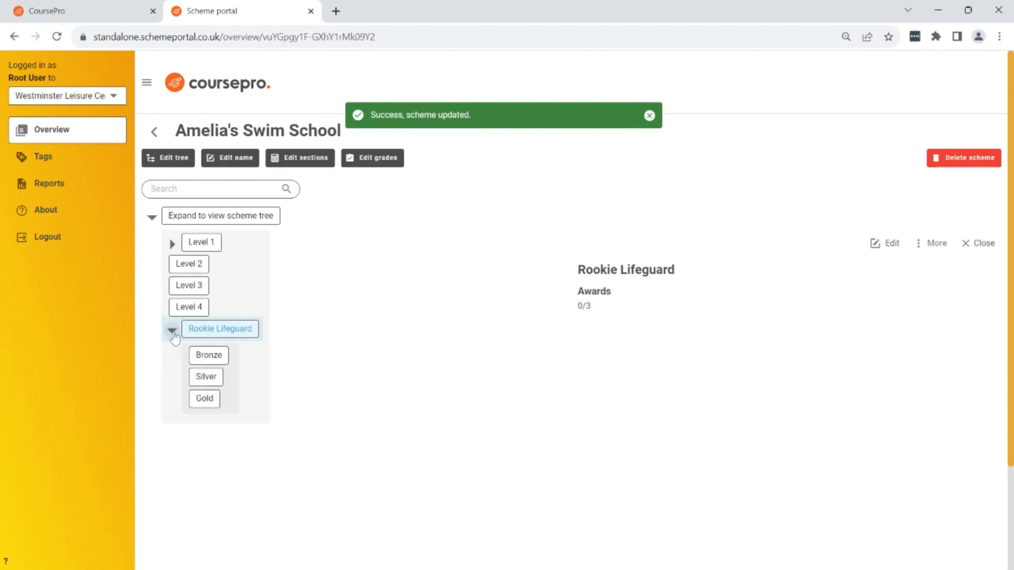
left_click(166, 161)
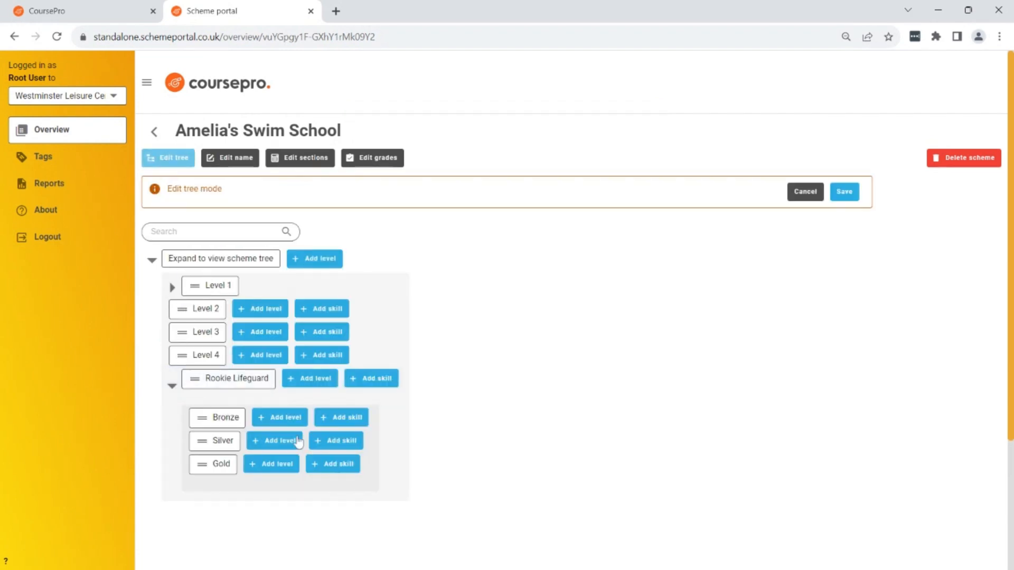
left_click(276, 418)
type("Br")
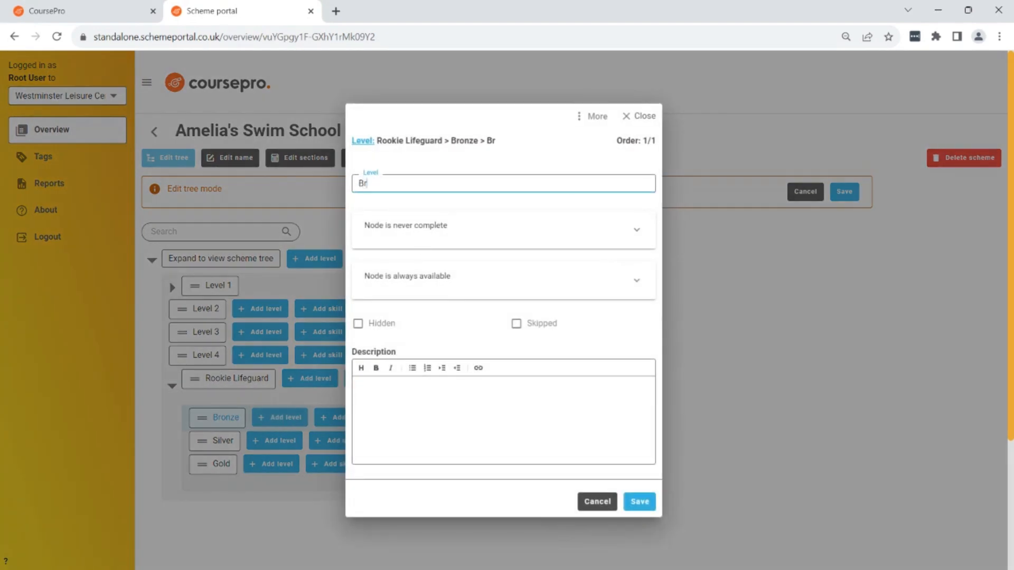
type("onze Level 1")
left_click_drag(418, 184, 323, 181)
left_click(500, 185)
left_click(646, 501)
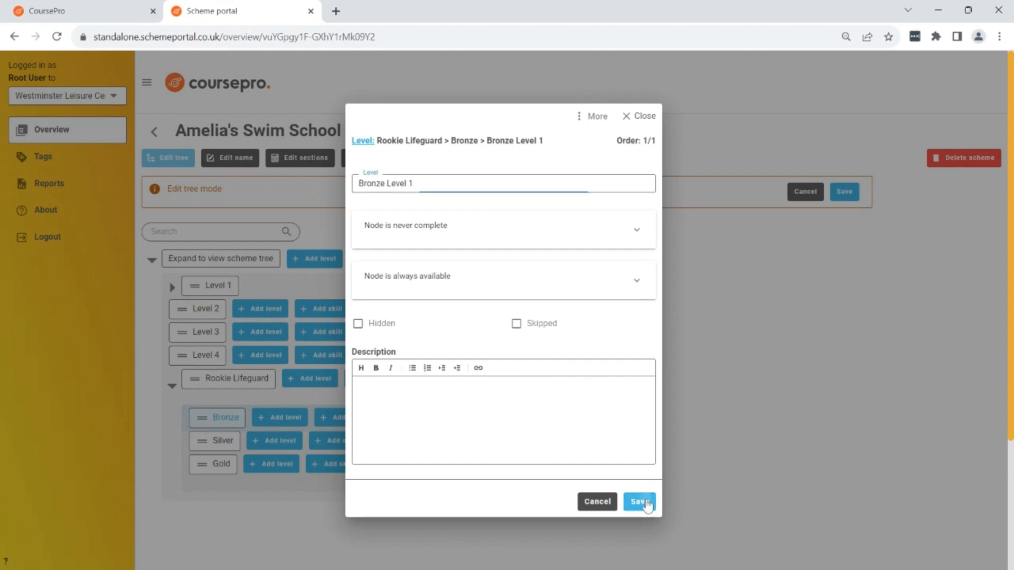
Expand Bronze and add a second sub-level to it named "Bronze Level 2".
left_click(191, 420)
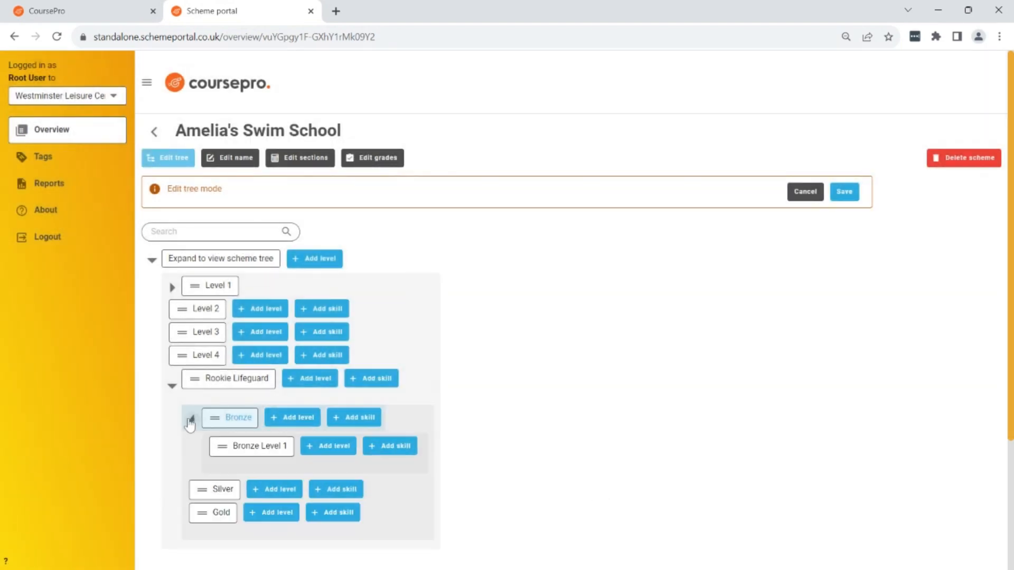
left_click(292, 420)
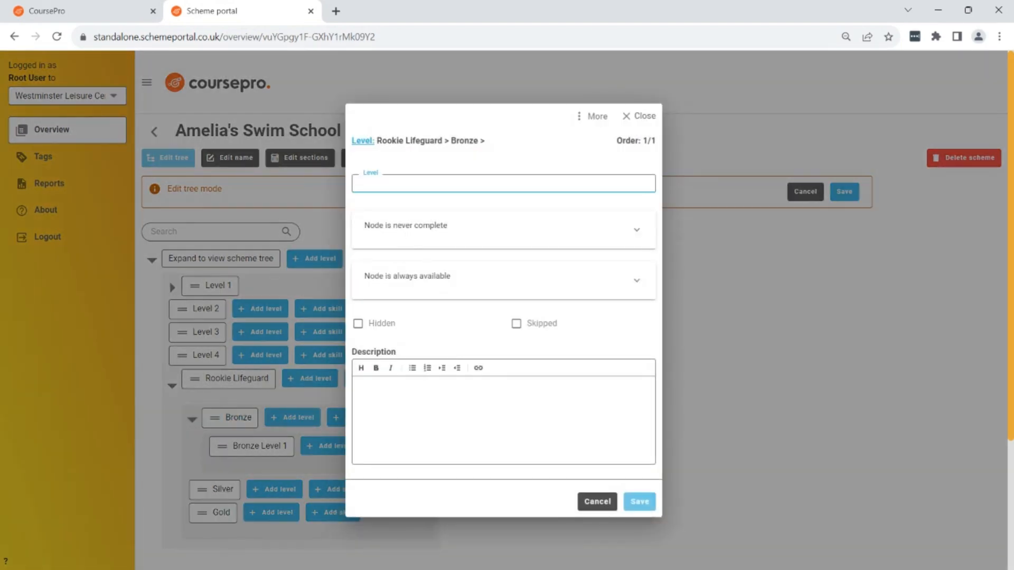
type("Bronze Level 2")
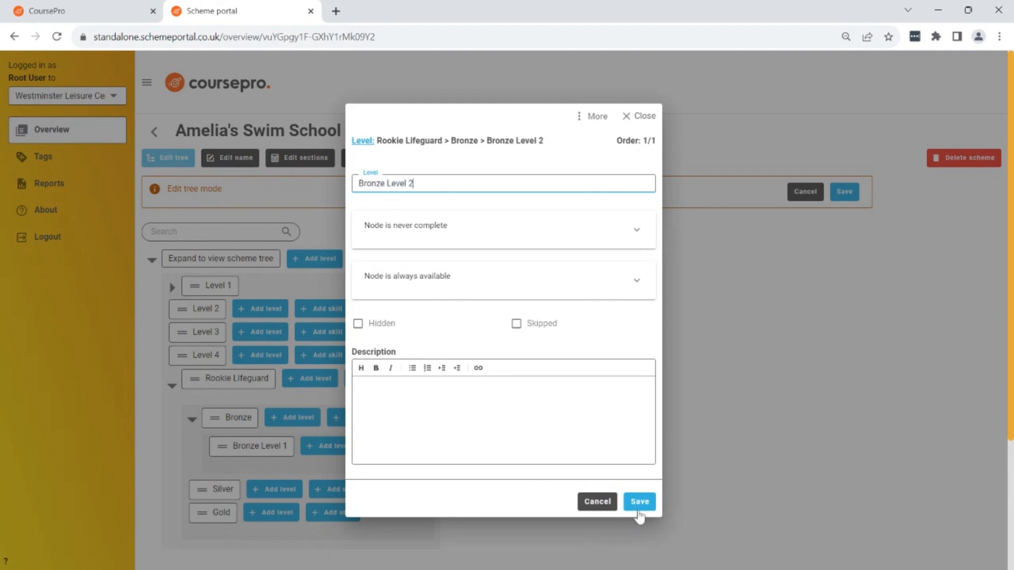
left_click(639, 502)
Add a third sub-level to Bronze named "Bronze Level 3".
left_click(294, 417)
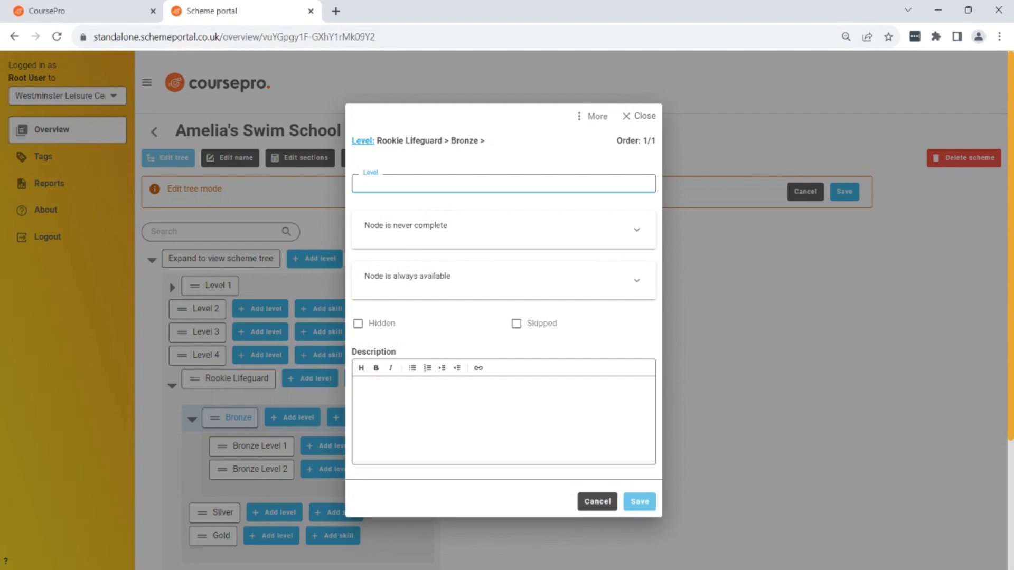
type("Bronze Level 3")
left_click(638, 500)
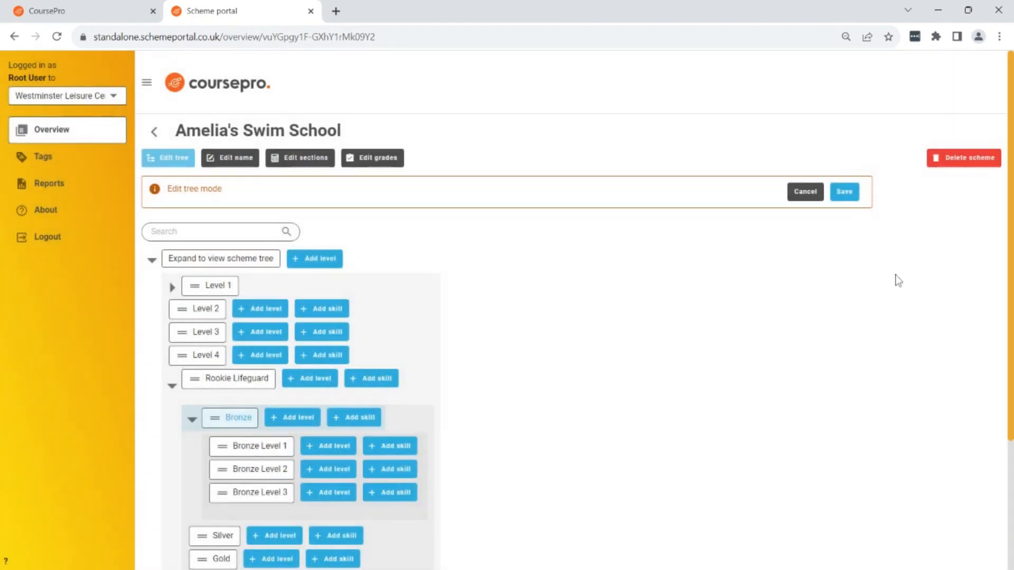
Save the scheme tree with the three Bronze sub-levels, then close the Bronze level's details.
left_click(844, 192)
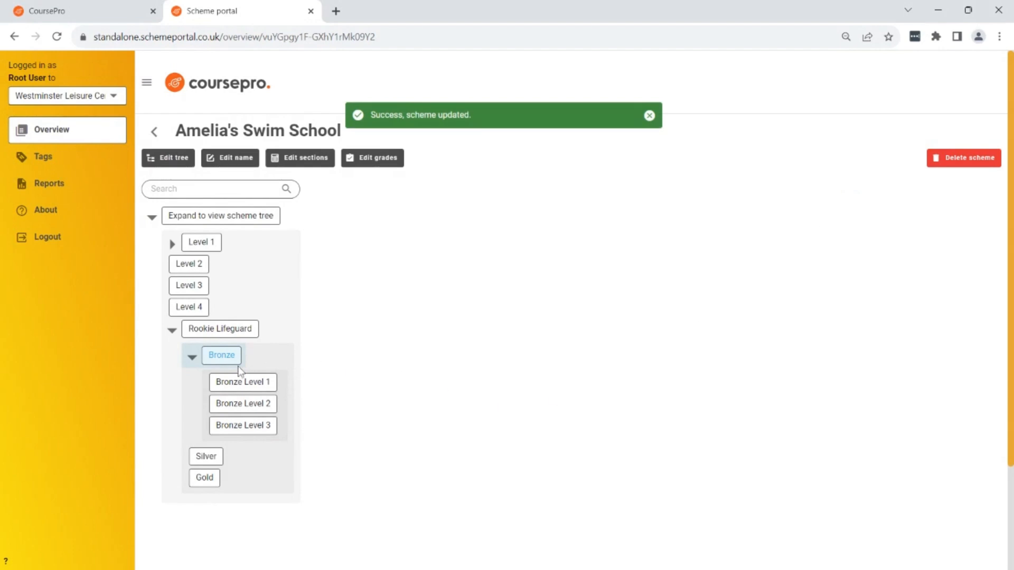
left_click(191, 359)
left_click(192, 359)
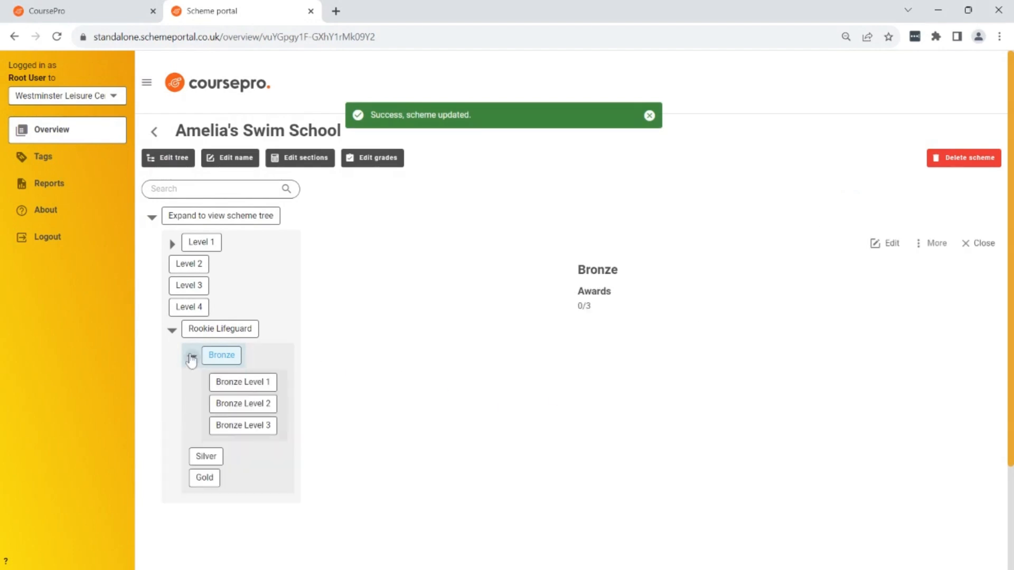
left_click(192, 360)
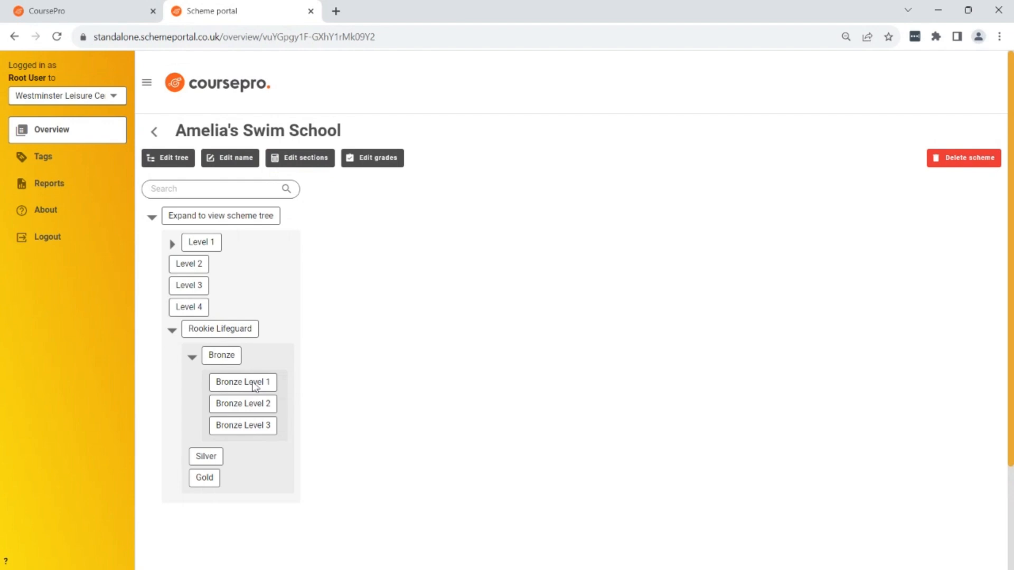
Resume editing the tree and add the skill "Identify an unconscious casulty" to Bronze Level 1, assessed with Standard grades - 4.
left_click(171, 158)
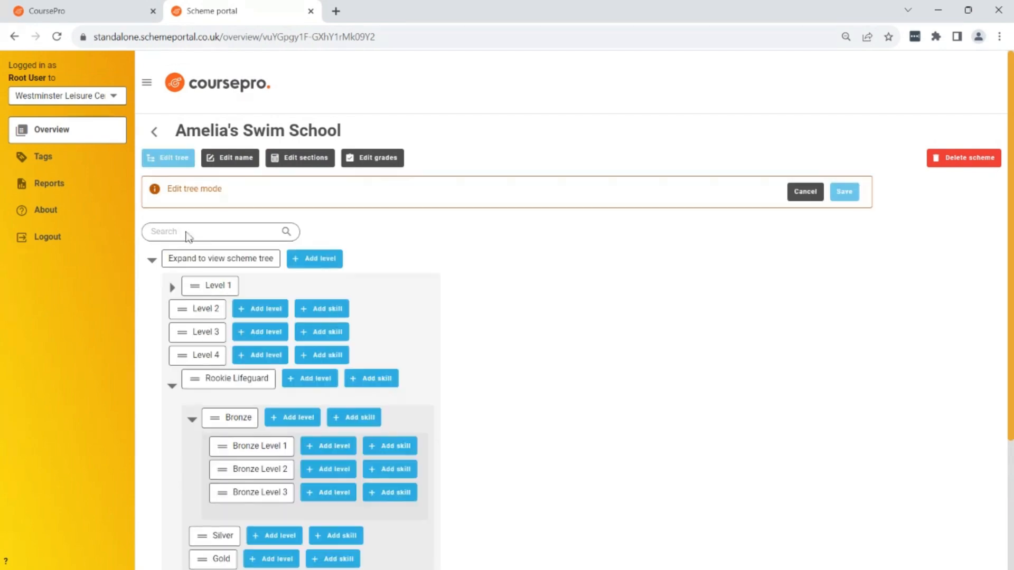
left_click(391, 448)
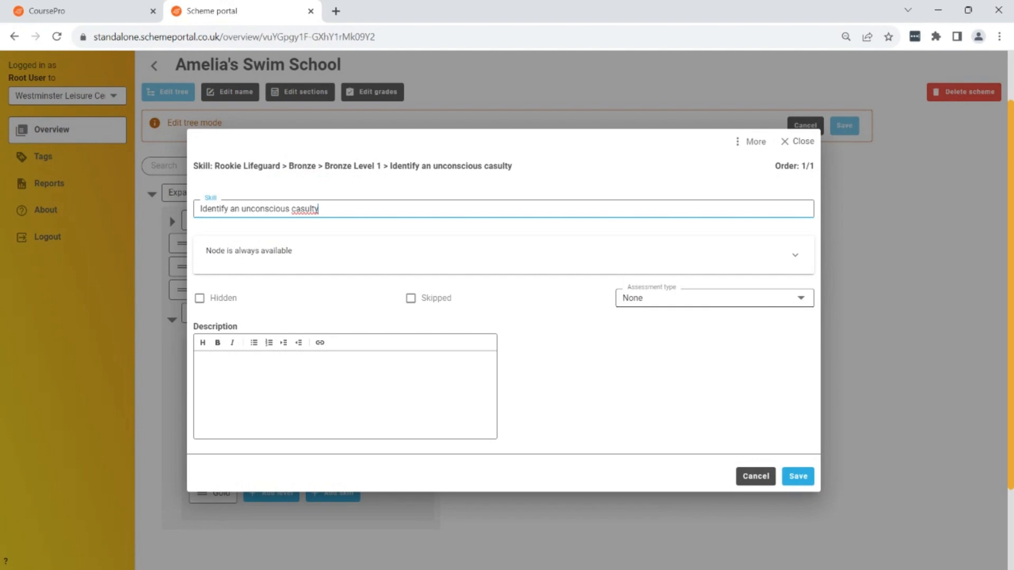
left_click(713, 298)
left_click(711, 359)
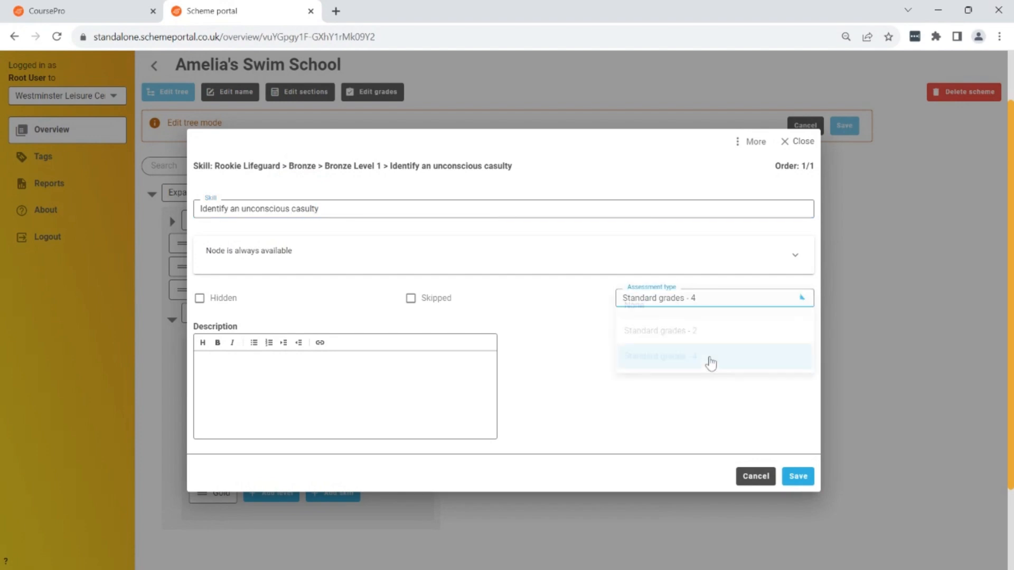
left_click(798, 476)
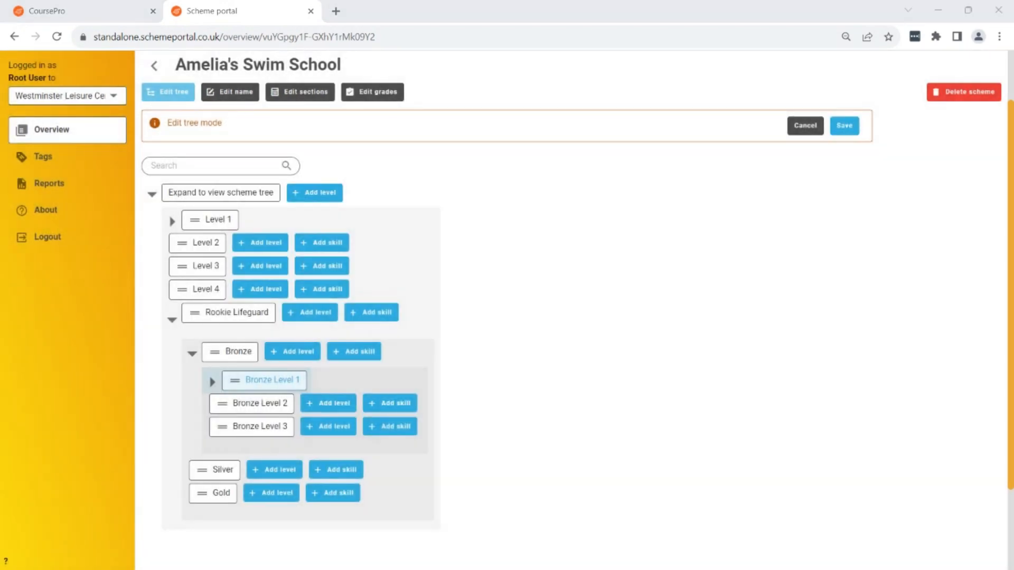
Expand Bronze Level 1 and add the skill "Identify a conscious casualty" to it with assessment type Standard grades - 4.
left_click(251, 389)
left_click(400, 382)
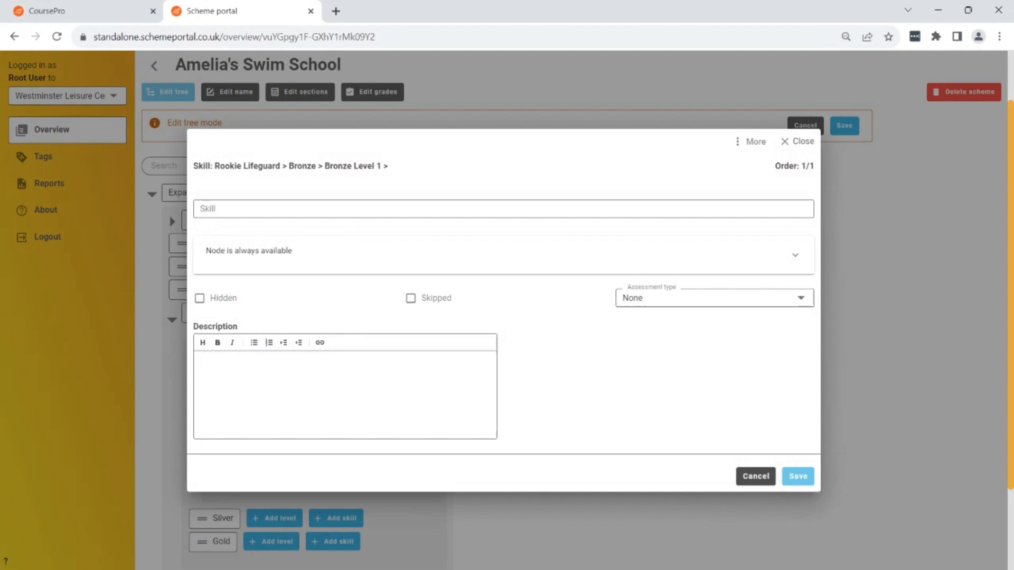
type("Identify a conscious casualty")
left_click(631, 304)
left_click(683, 362)
left_click(803, 477)
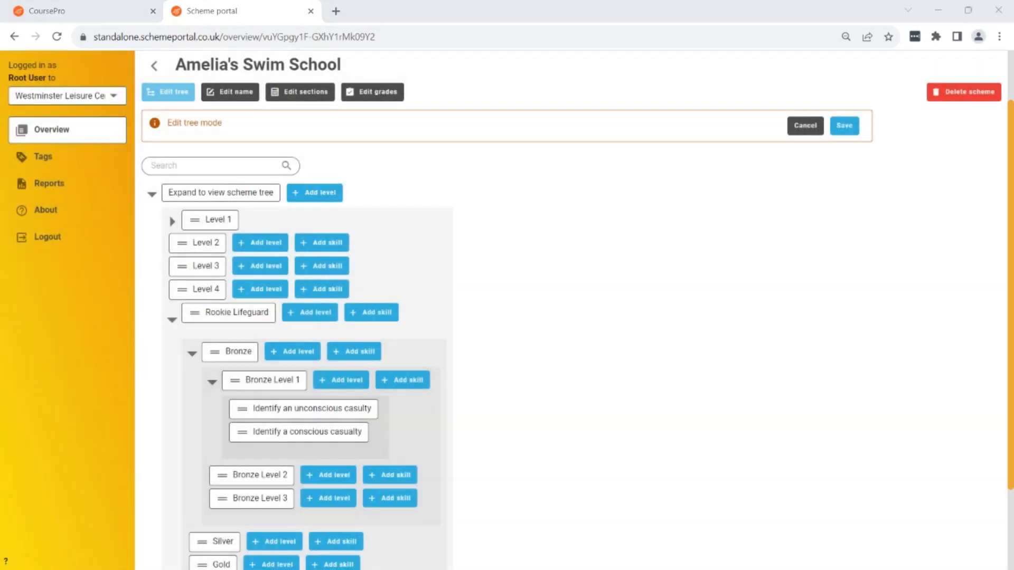
Add the skill "Enter the pool and wade to a conscious casualty" to Bronze Level 1 with Standard grades - 4, then save the scheme tree.
left_click(414, 382)
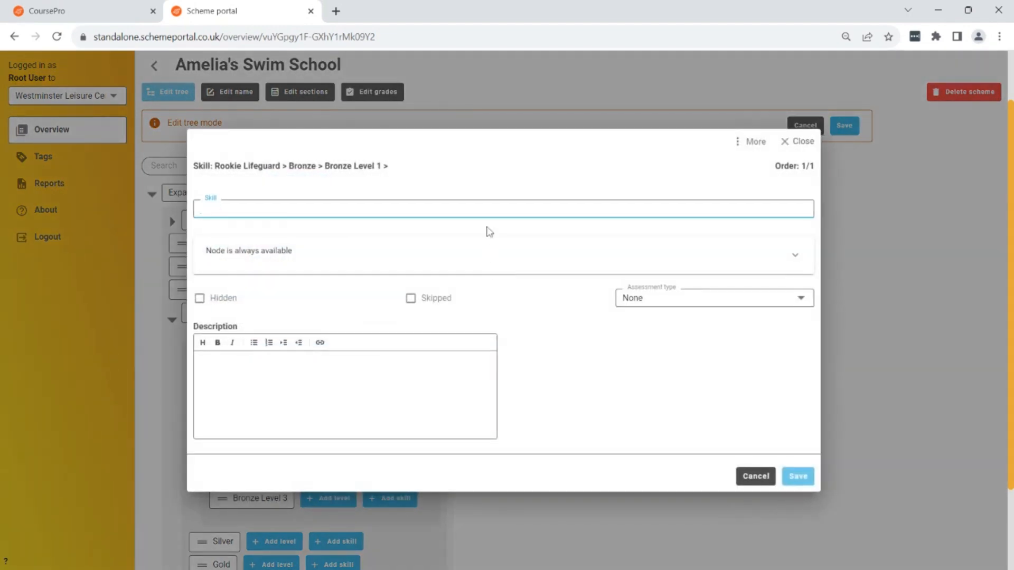
type("Enter the pool and wade to a conscious casualty")
left_click(715, 298)
left_click(702, 356)
left_click(798, 476)
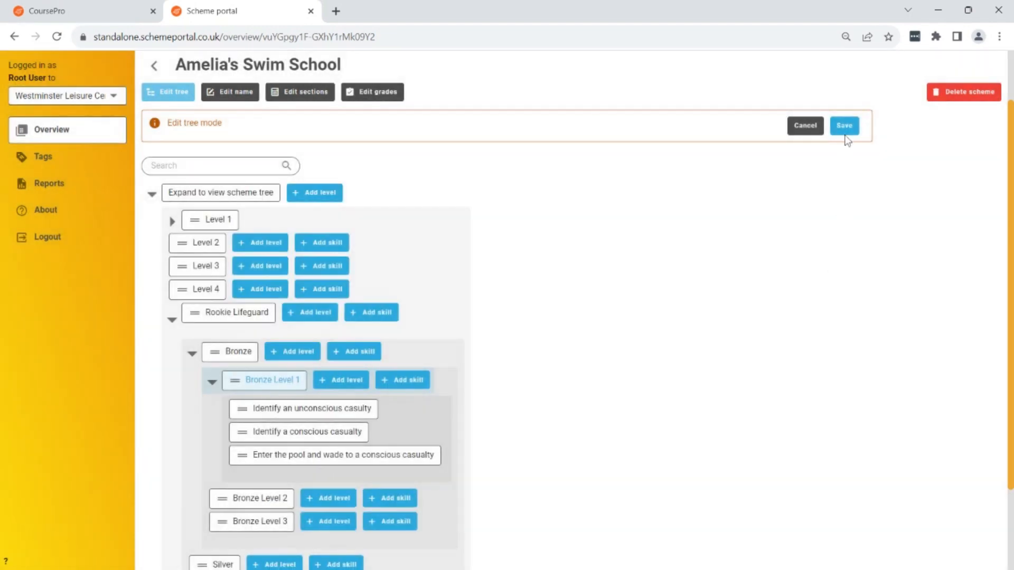
left_click(845, 126)
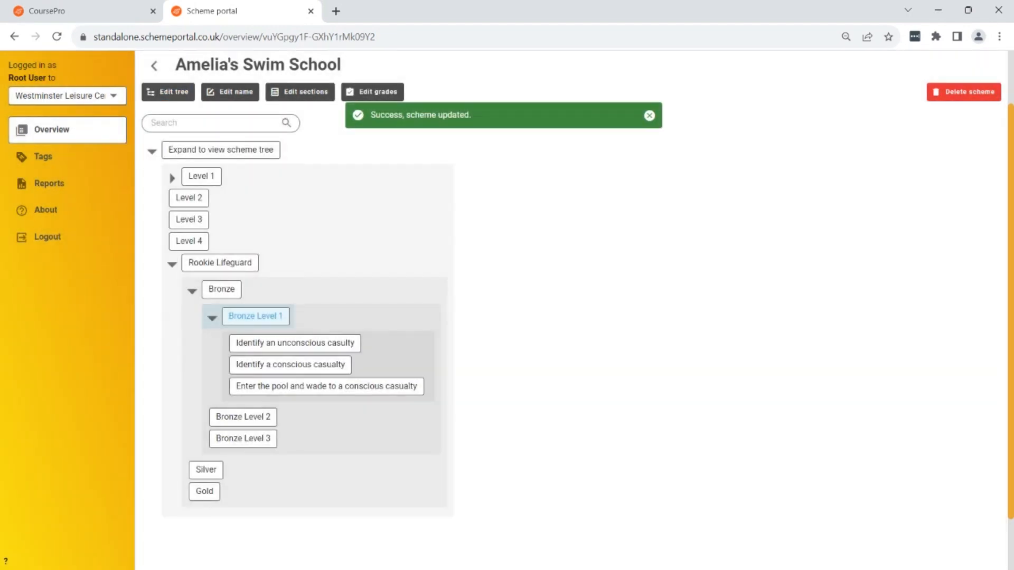
Edit Bronze Level 1 so its completion requires all of its children, and save the level.
left_click(267, 317)
left_click(898, 179)
left_click(536, 240)
left_click(586, 285)
left_click(633, 529)
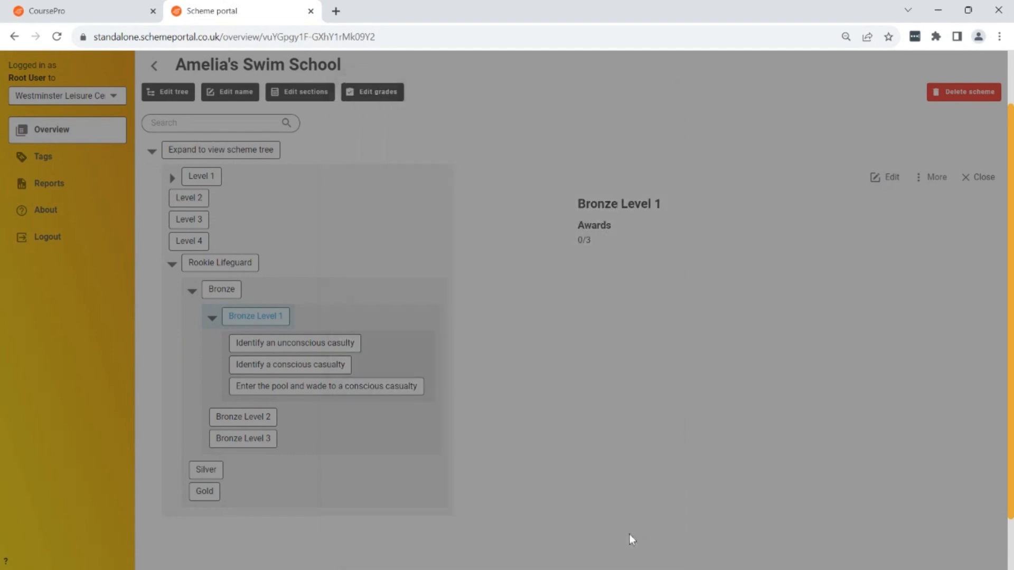
Make completion of the Bronze level require all of its children and save it.
left_click(220, 289)
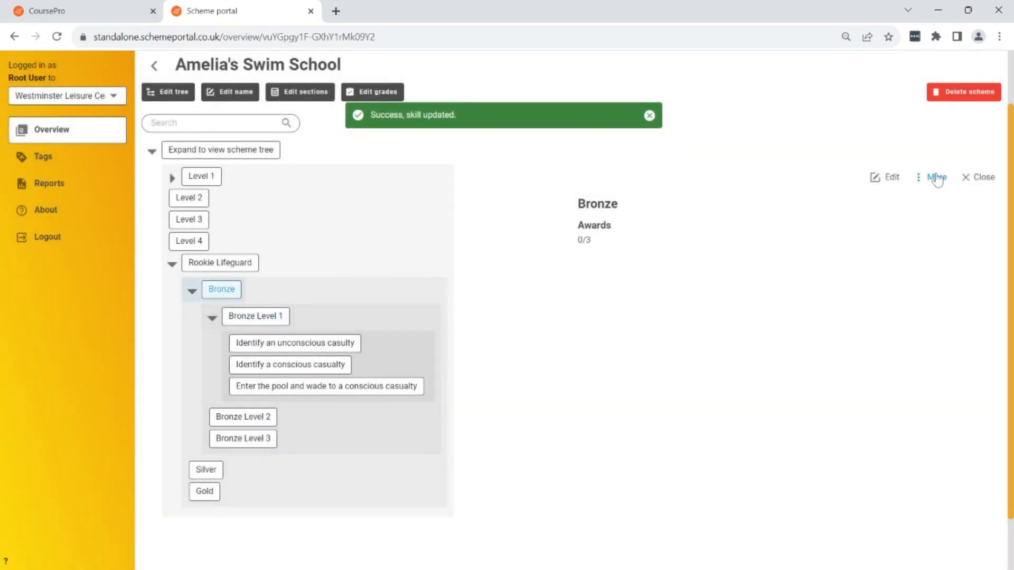
left_click(892, 180)
left_click(585, 230)
left_click(590, 281)
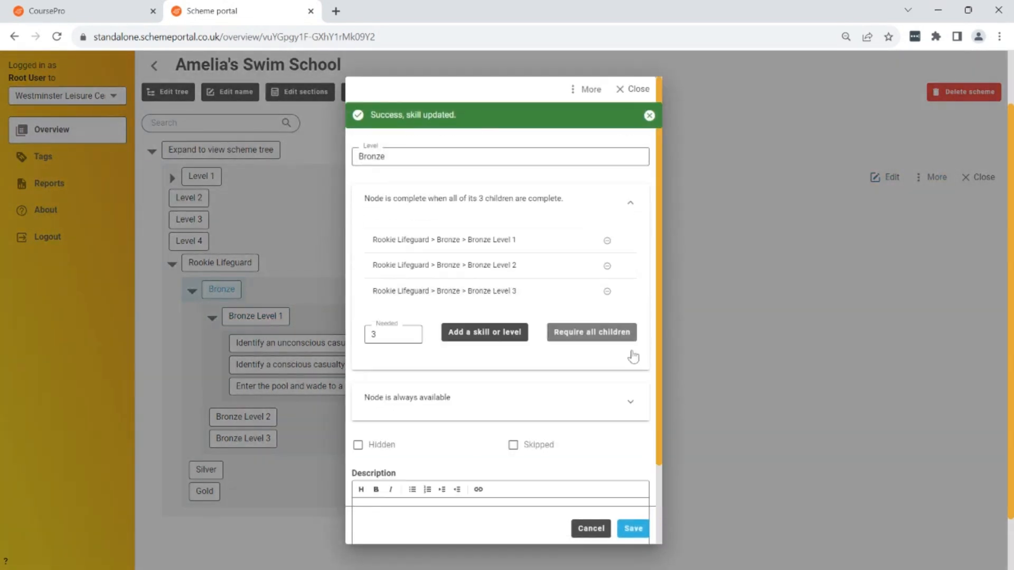
left_click(633, 528)
Make completion of the Rookie Lifeguard level require all of its children and save it.
left_click(202, 266)
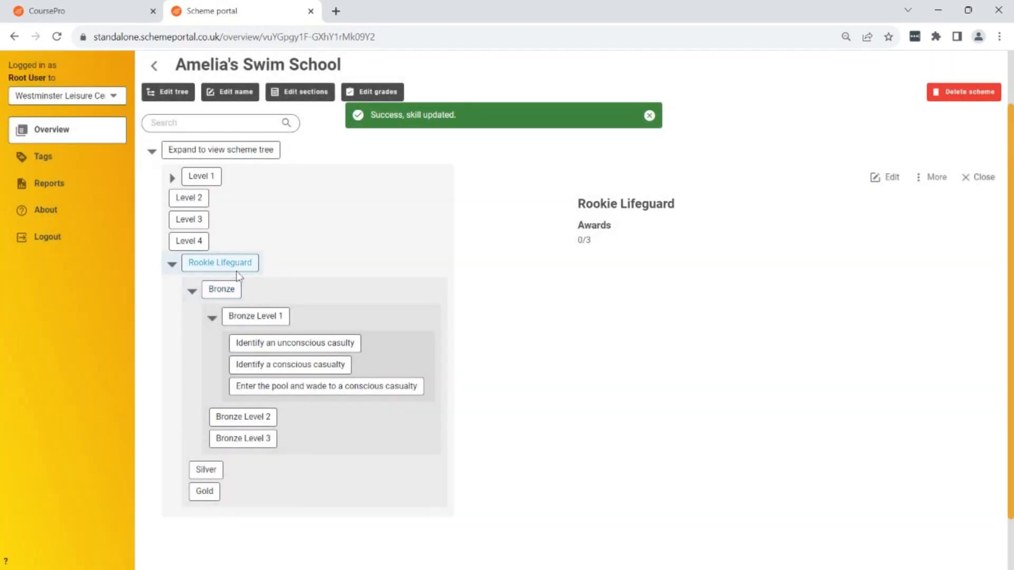
left_click(891, 178)
left_click(611, 234)
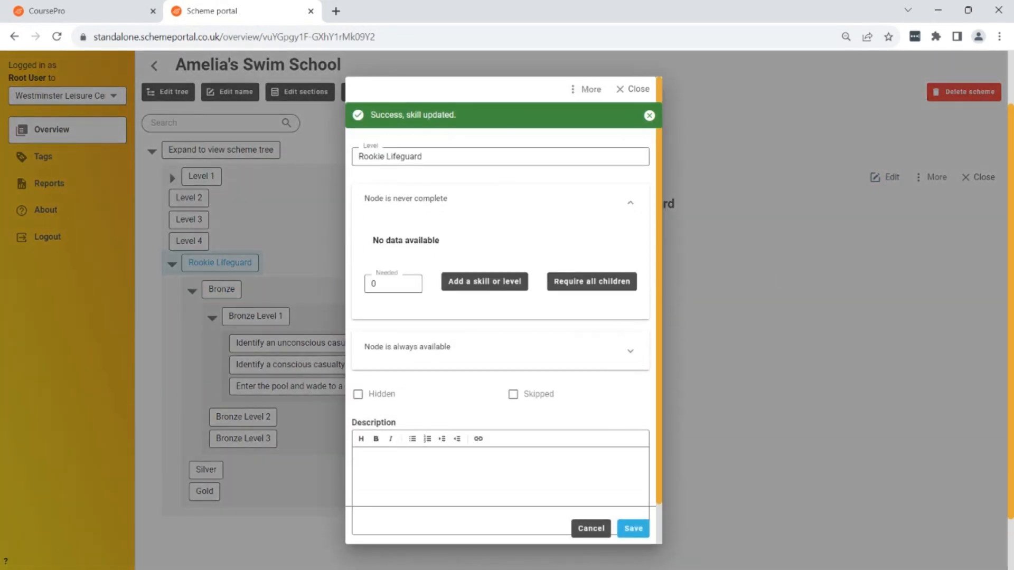
left_click(608, 285)
left_click(634, 529)
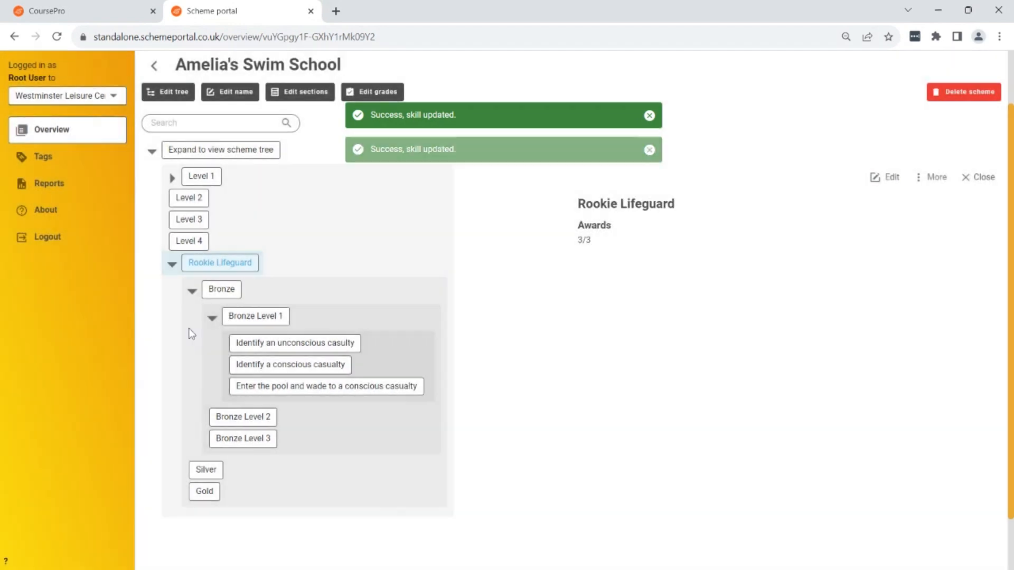
Collapse Bronze Level 1, Bronze and Rookie Lifeguard in the scheme tree.
left_click(212, 318)
left_click(191, 291)
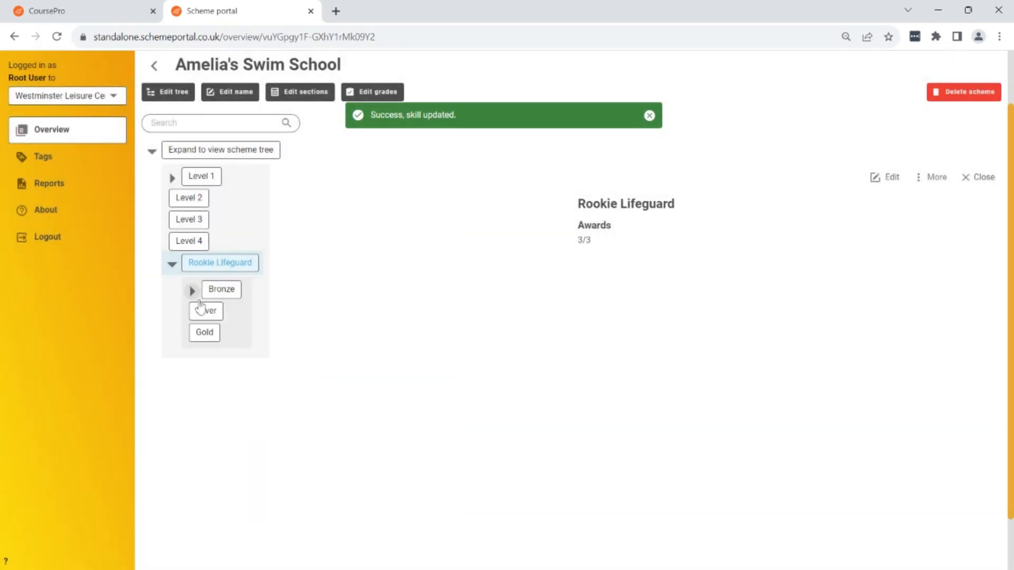
left_click(173, 267)
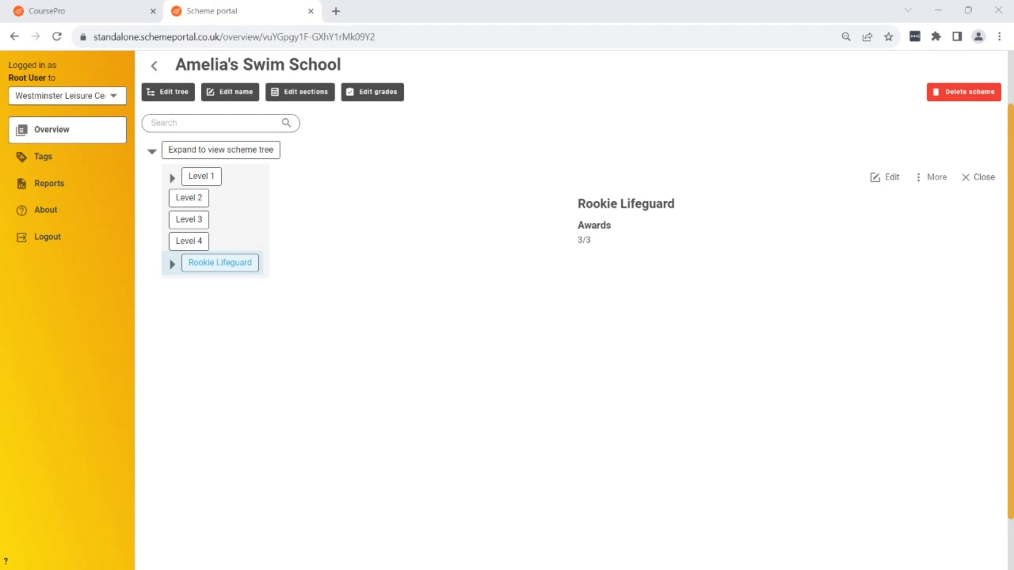
Resume editing the tree and add a child of type Skill Group named "Floating Shapes" inside Level 2.
scroll(236, 312, "up", 2)
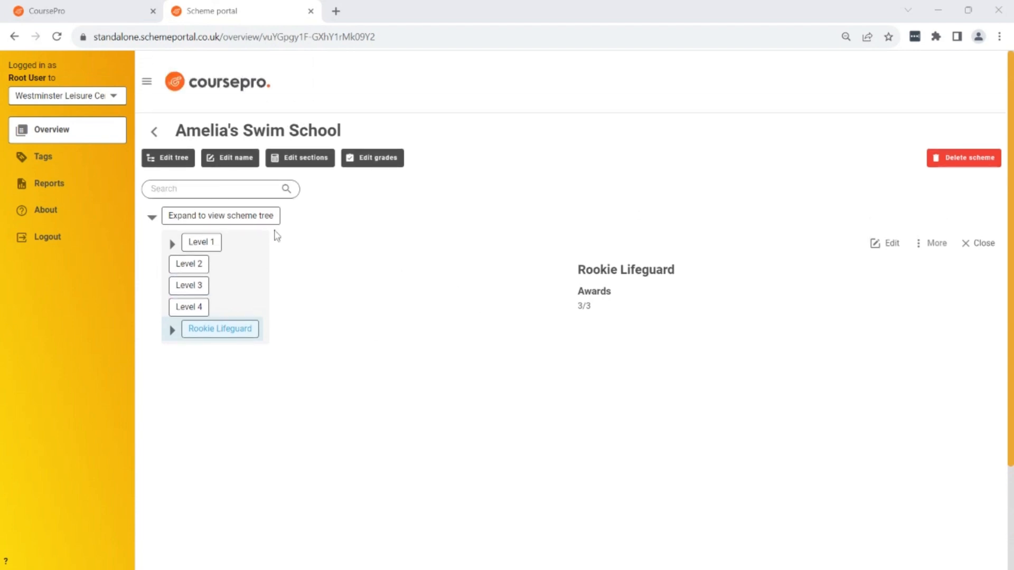
left_click(174, 164)
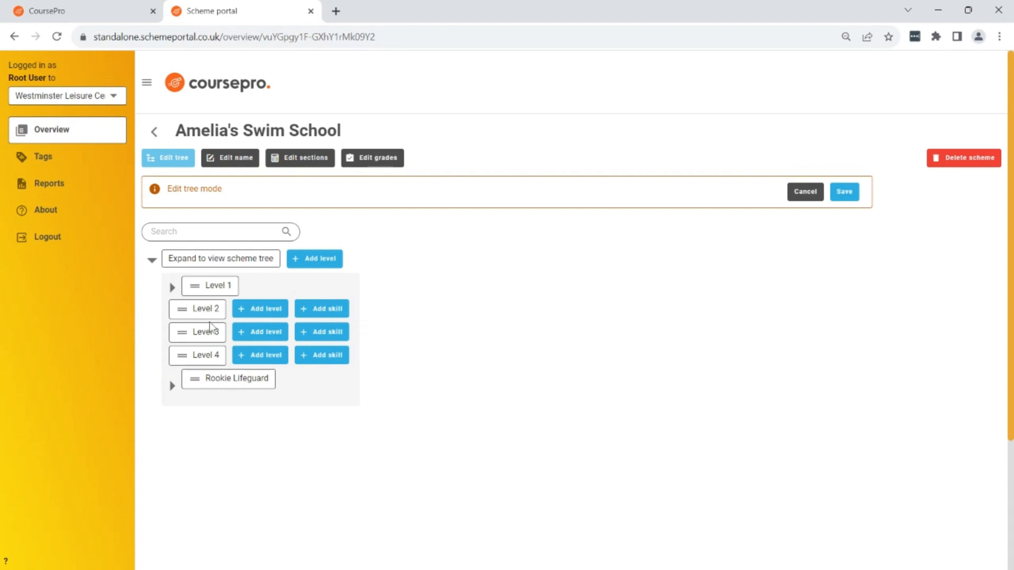
left_click(257, 316)
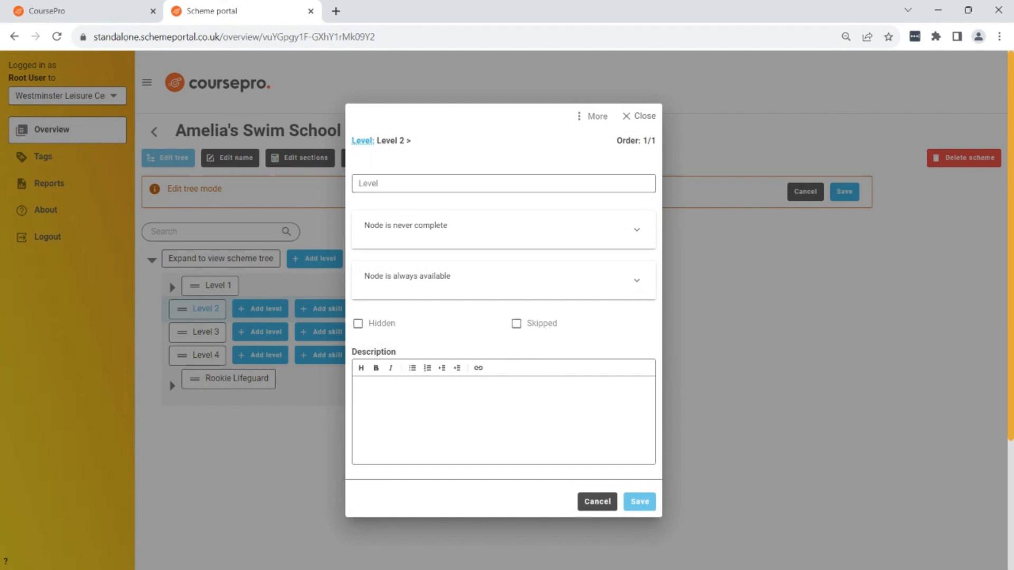
left_click(365, 143)
left_click(444, 227)
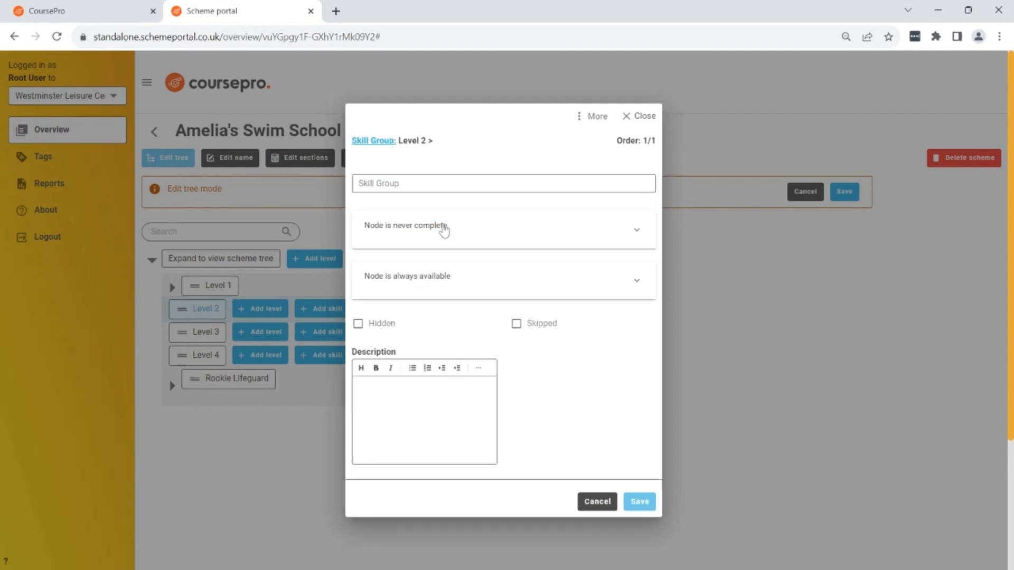
left_click(220, 183)
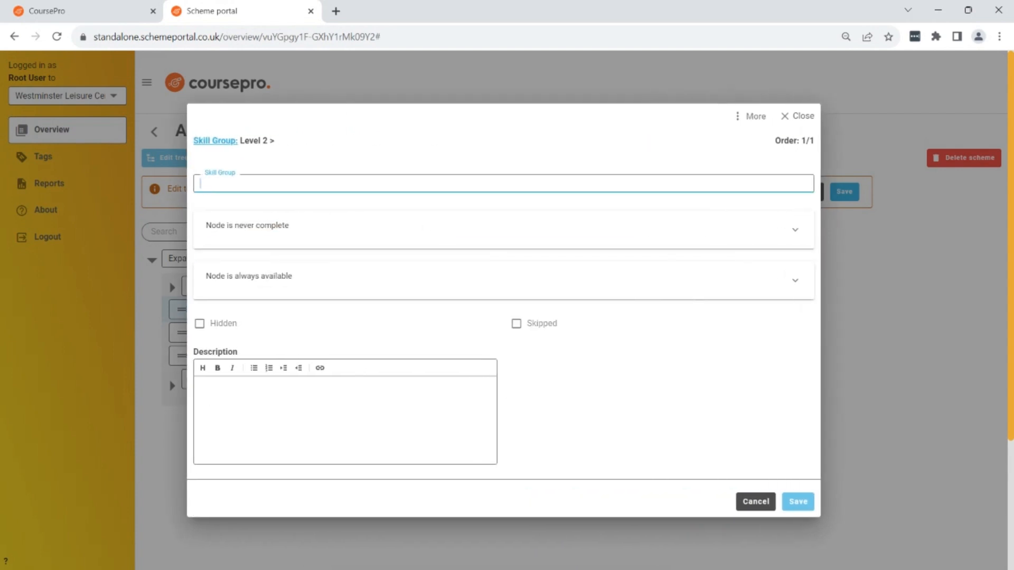
type("Floating")
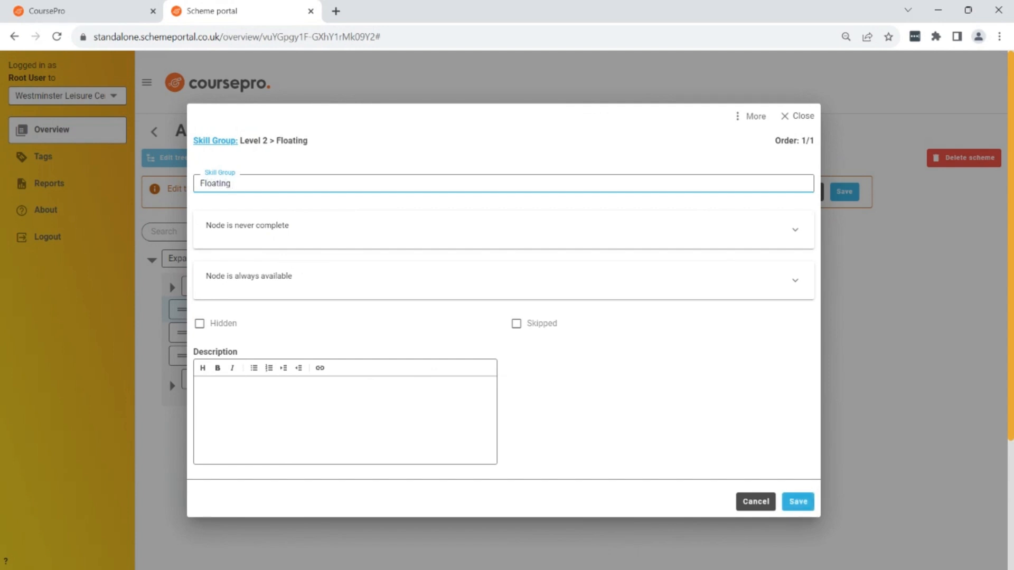
type(" Shapes")
left_click(798, 505)
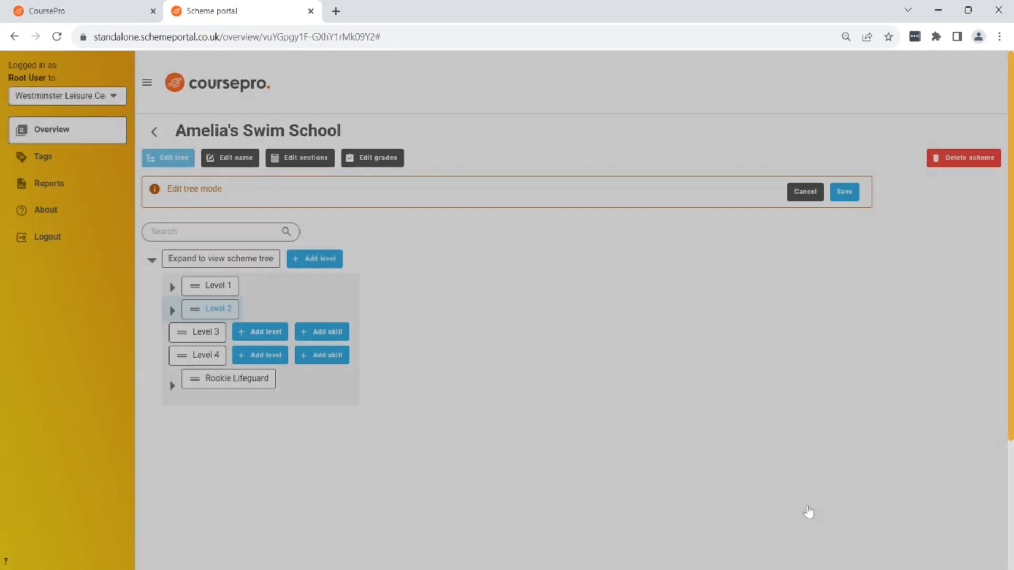
Expand Level 2 and add the skill "Star Float on front" to Floating Shapes with assessment type Standard grades - 4.
left_click(174, 311)
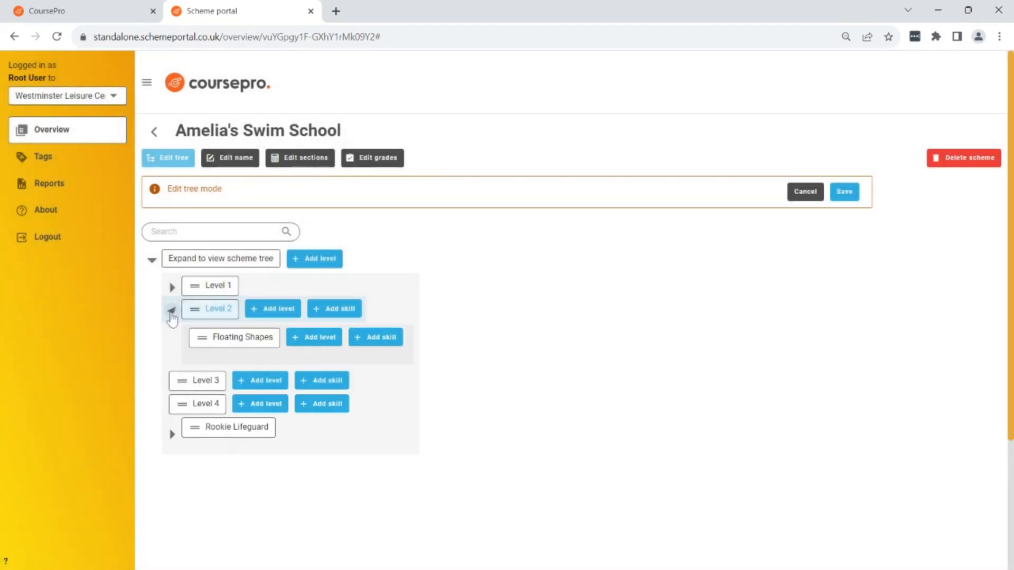
left_click(388, 341)
type("Star Float on front")
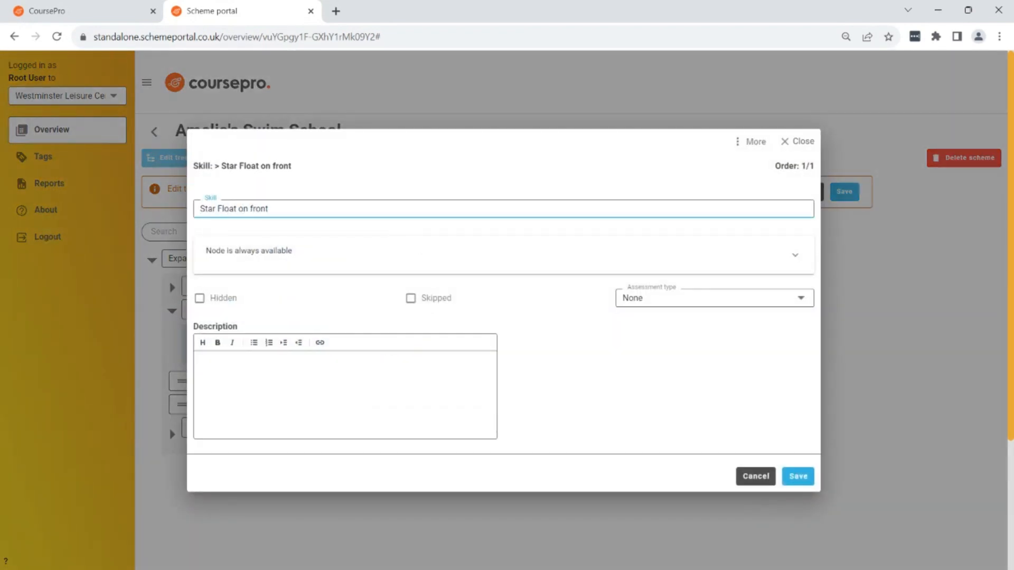
left_click(800, 299)
left_click(697, 357)
left_click(797, 476)
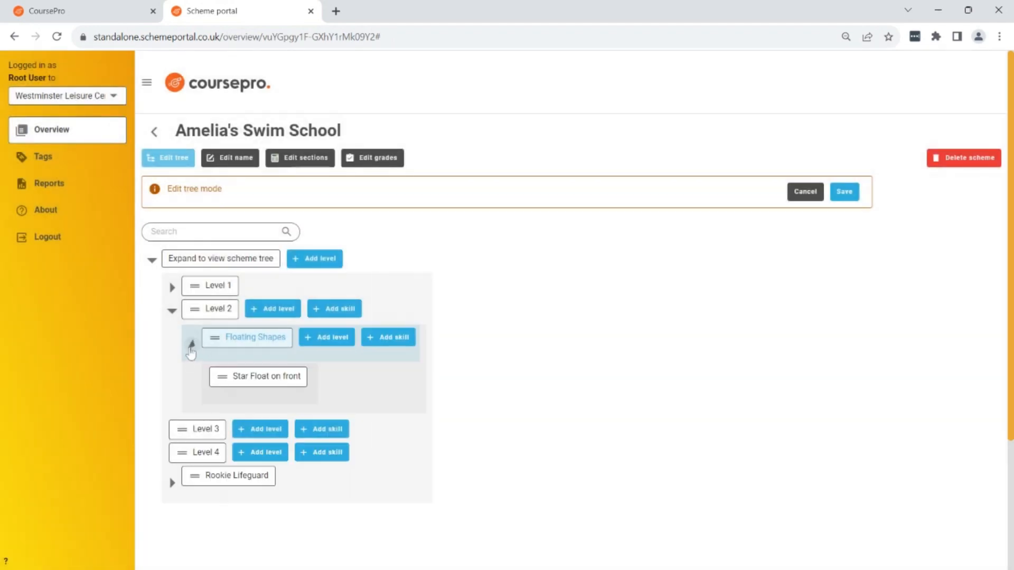
Add a second skill to Floating Shapes named "Star Float on back" with assessment type Standard grades - 4.
left_click(390, 341)
left_click(449, 208)
type("Star F")
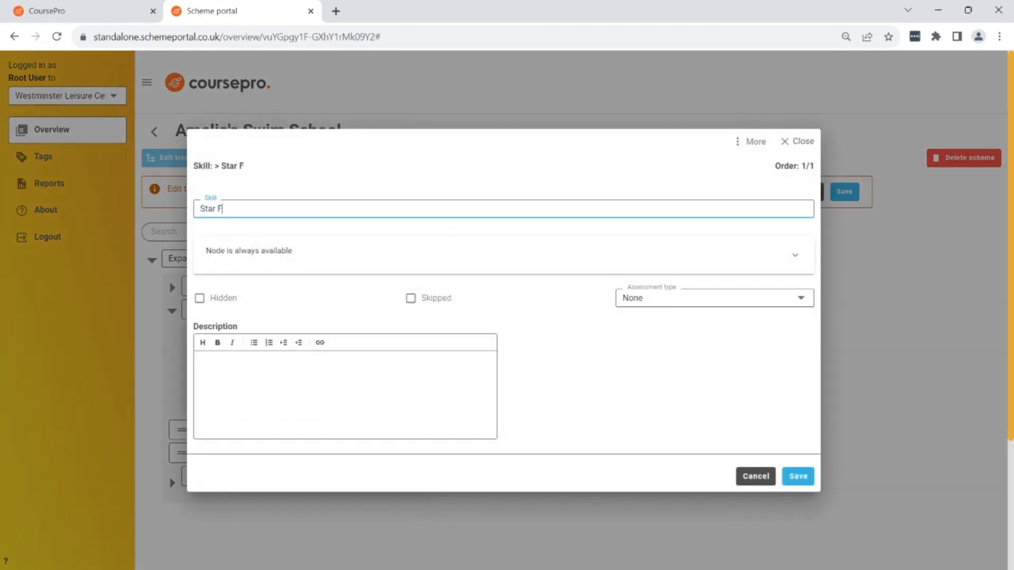
type("loat on back")
left_click(800, 299)
left_click(740, 356)
left_click(797, 476)
Add the skill "Mushroom Float" to Floating Shapes with assessment type Standard grades - 4, then save the scheme tree.
left_click(394, 338)
left_click(452, 209)
type("Mushroom Float")
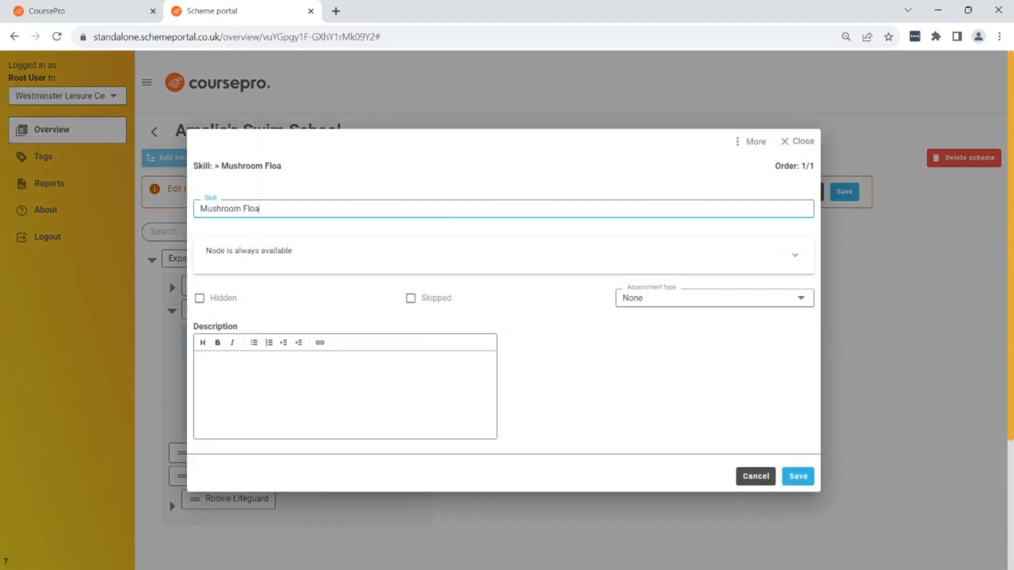
left_click(780, 299)
left_click(747, 358)
left_click(799, 477)
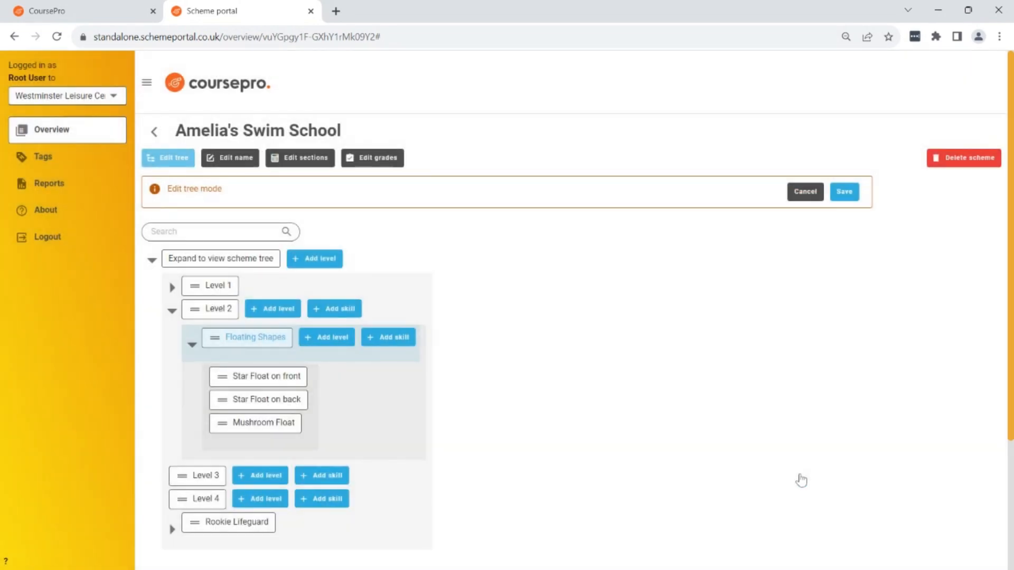
left_click(844, 193)
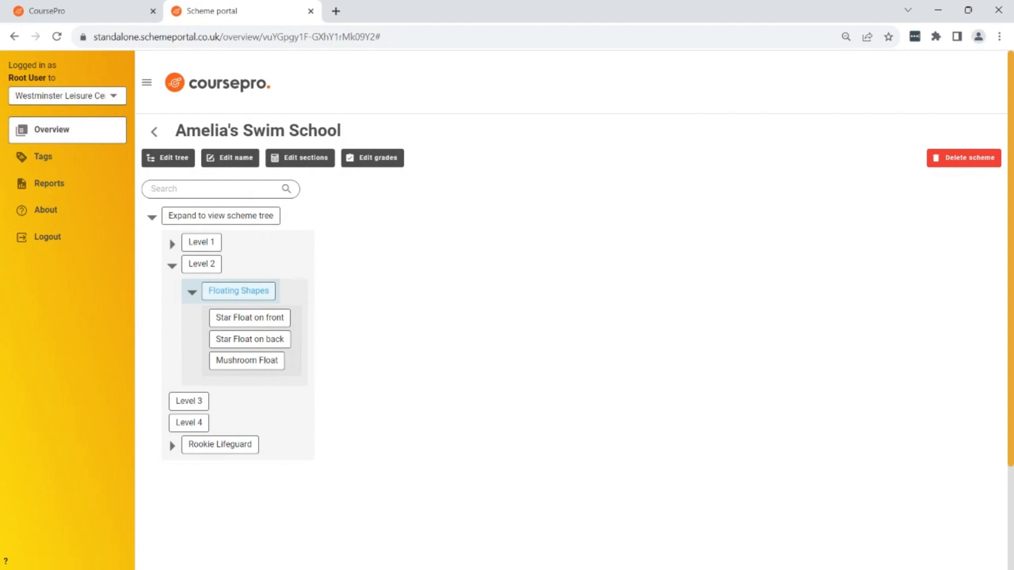
Make completion of the Floating Shapes skill group require all of its children and save it.
left_click(235, 294)
left_click(888, 244)
left_click(787, 235)
left_click(679, 281)
left_click(798, 502)
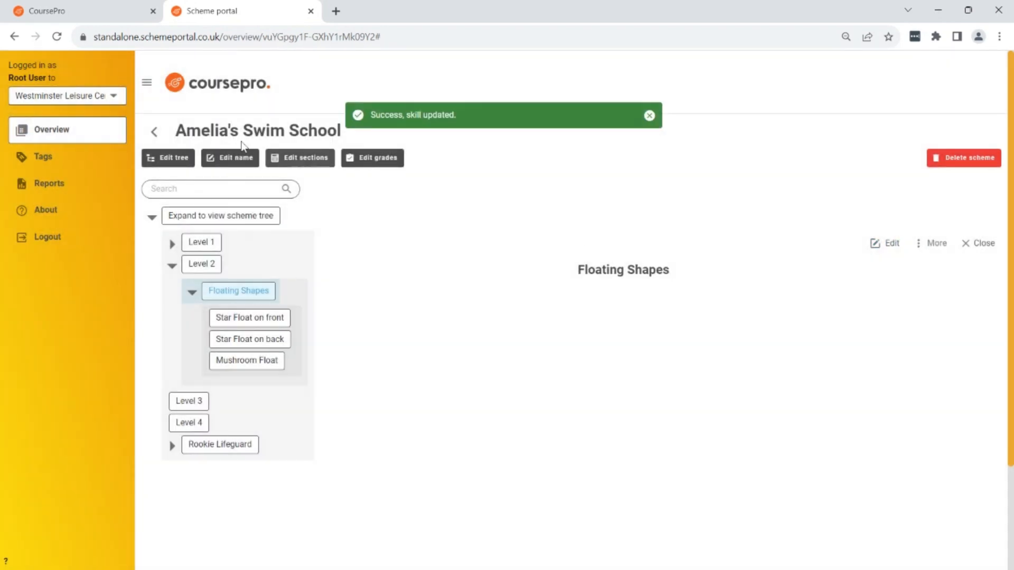
Return to the list of schemes, then switch to CoursePro and open the Courses settings.
left_click(155, 132)
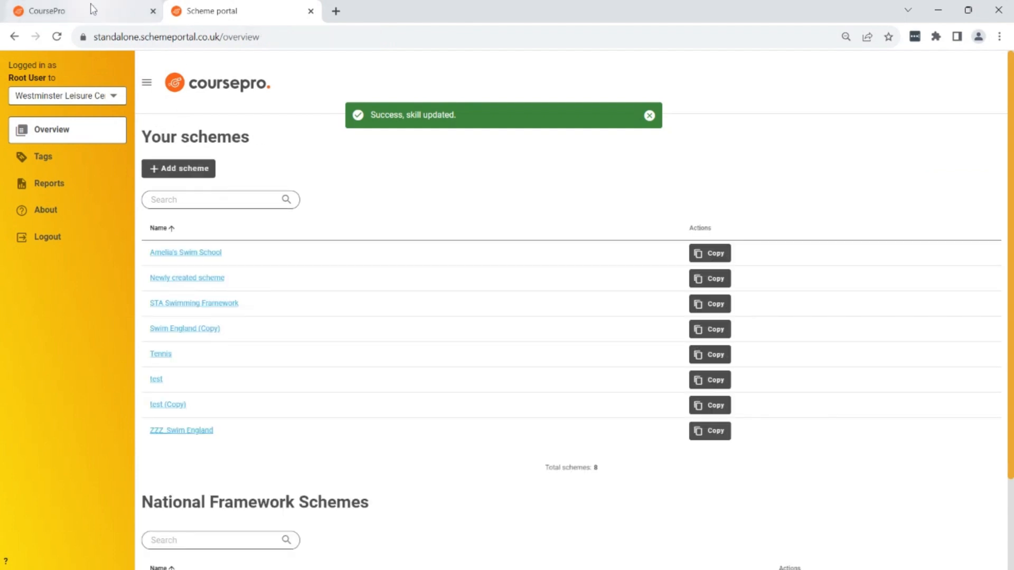
left_click(76, 15)
left_click(874, 186)
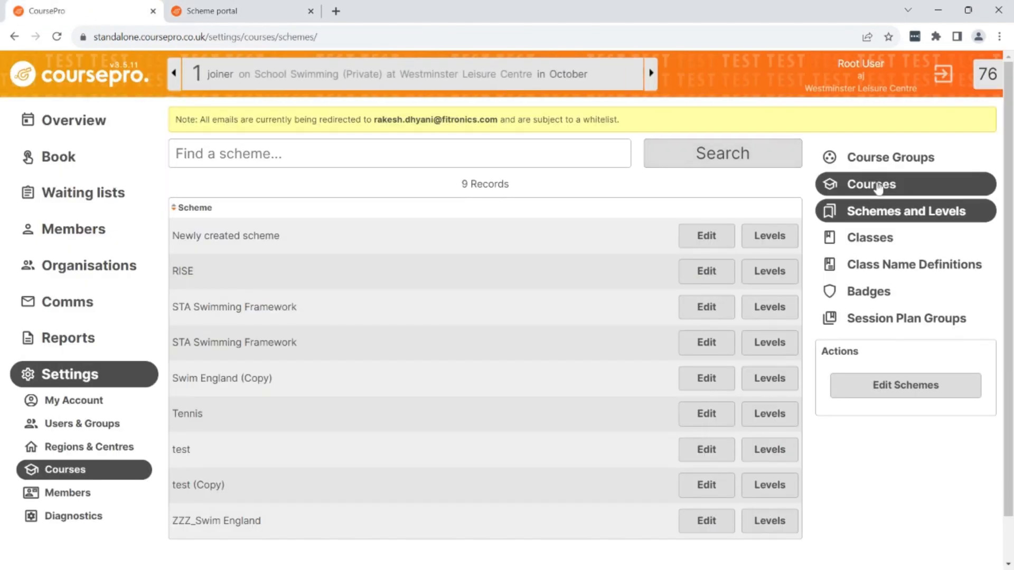